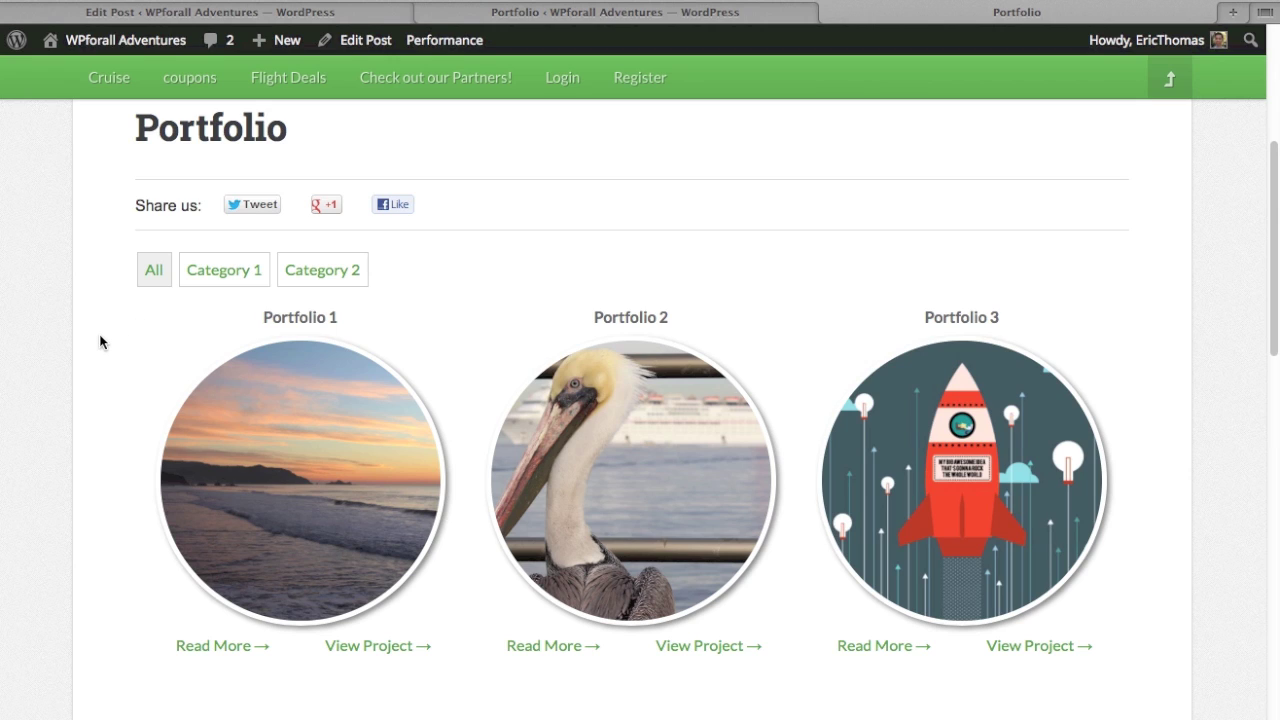
- Test the Category 1, Category 2 and All filters on the portfolio gallery
left_click(258, 270)
left_click(328, 272)
left_click(156, 274)
left_click(234, 271)
left_click(350, 276)
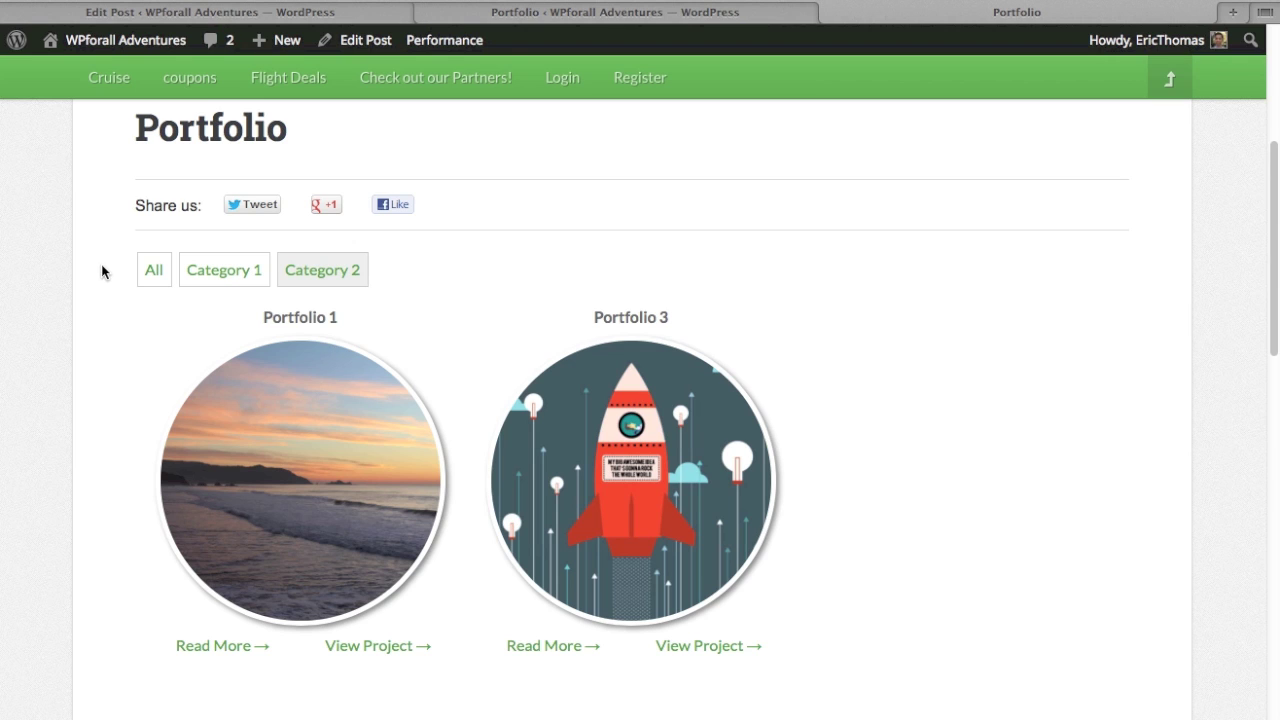
- Return to All and open Portfolio 1's image in the lightbox
left_click(152, 272)
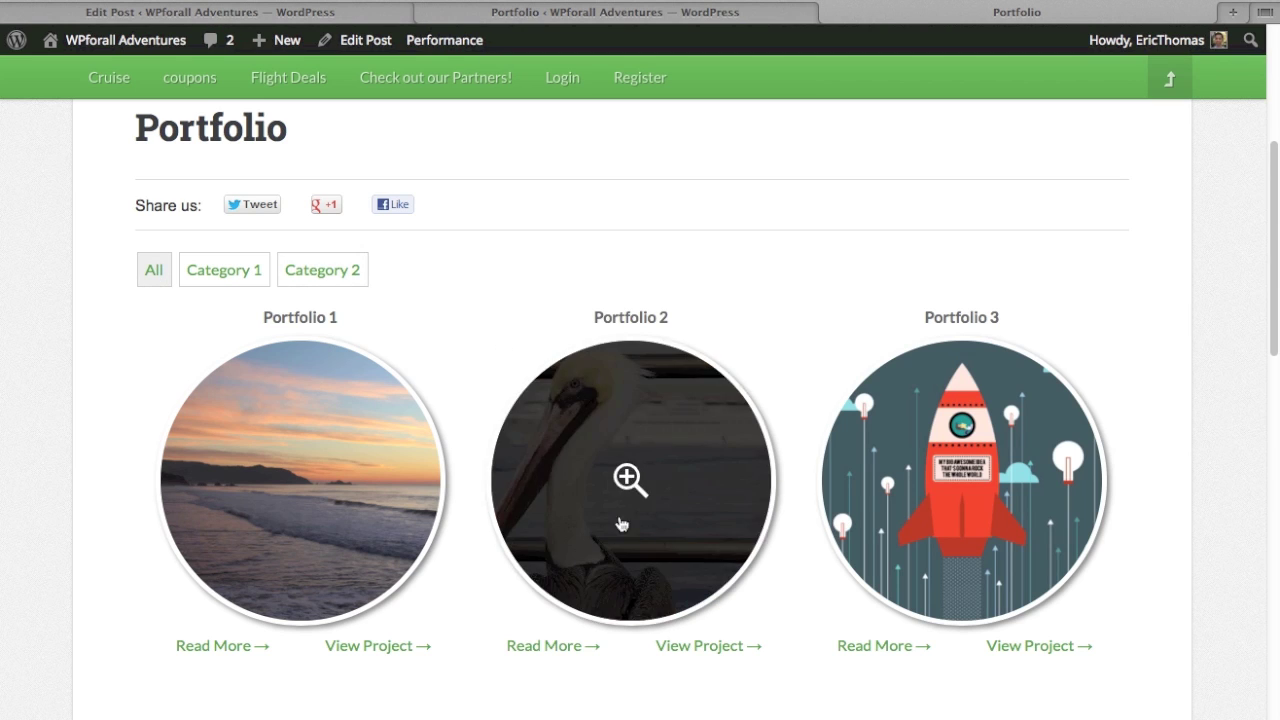
mouse_move(334, 474)
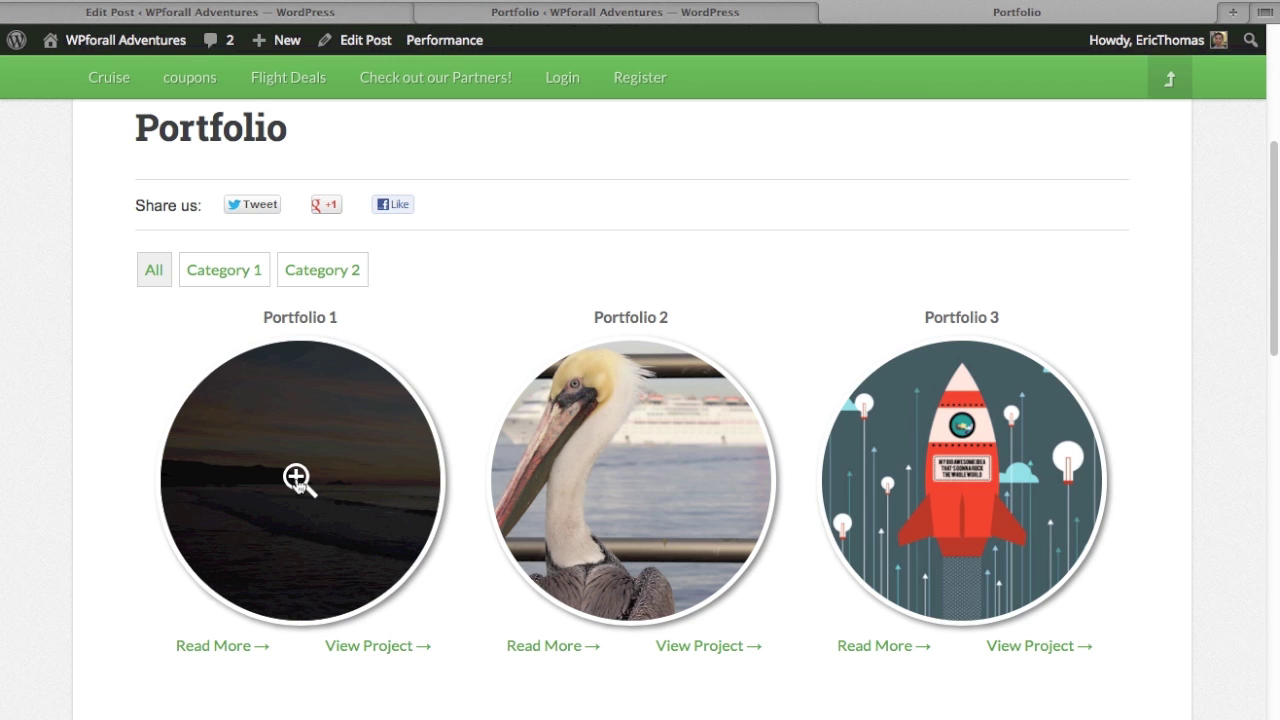
left_click(297, 480)
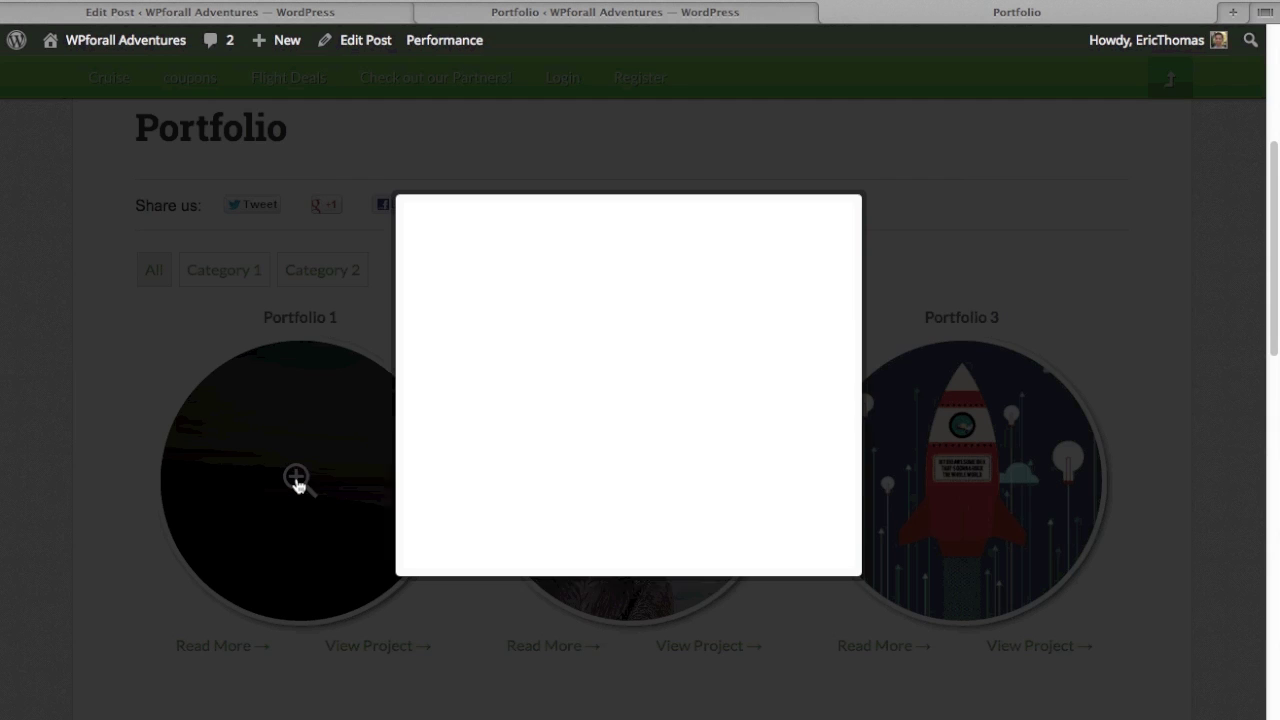
- Play the lightbox slideshow through Portfolio 1, 2 and 3, then close it
mouse_move(457, 531)
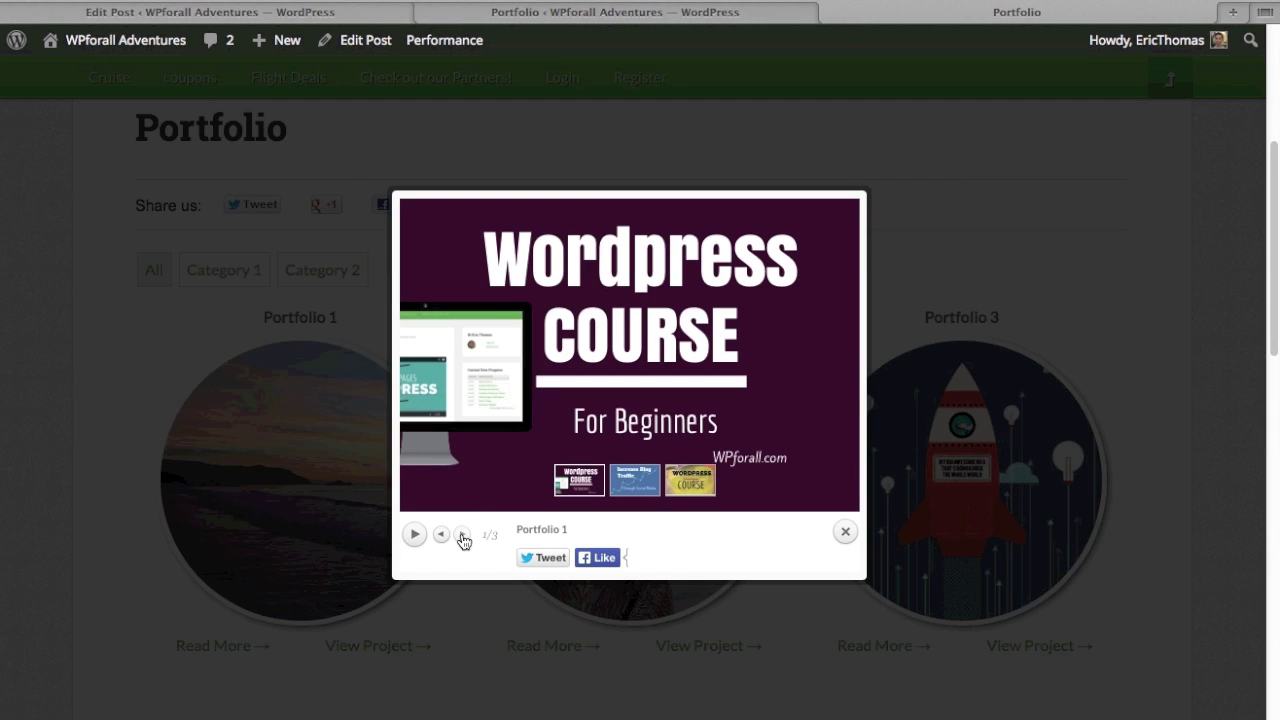
left_click(416, 533)
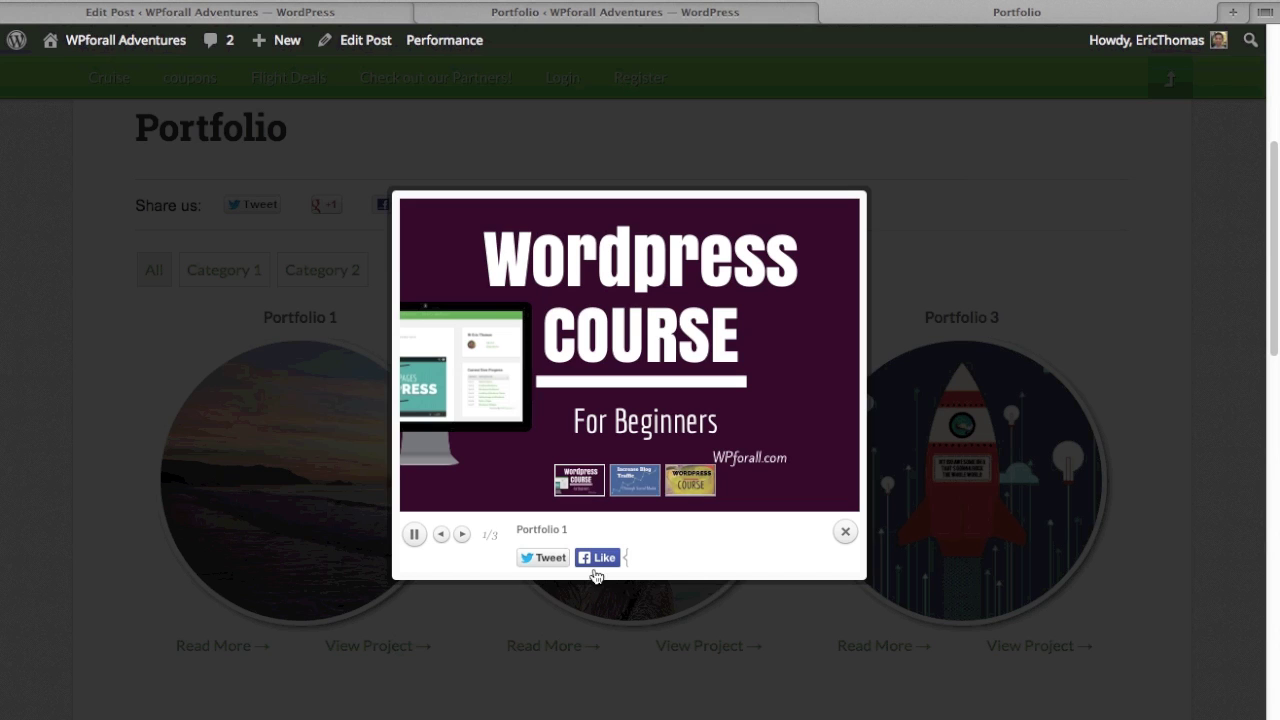
left_click(464, 537)
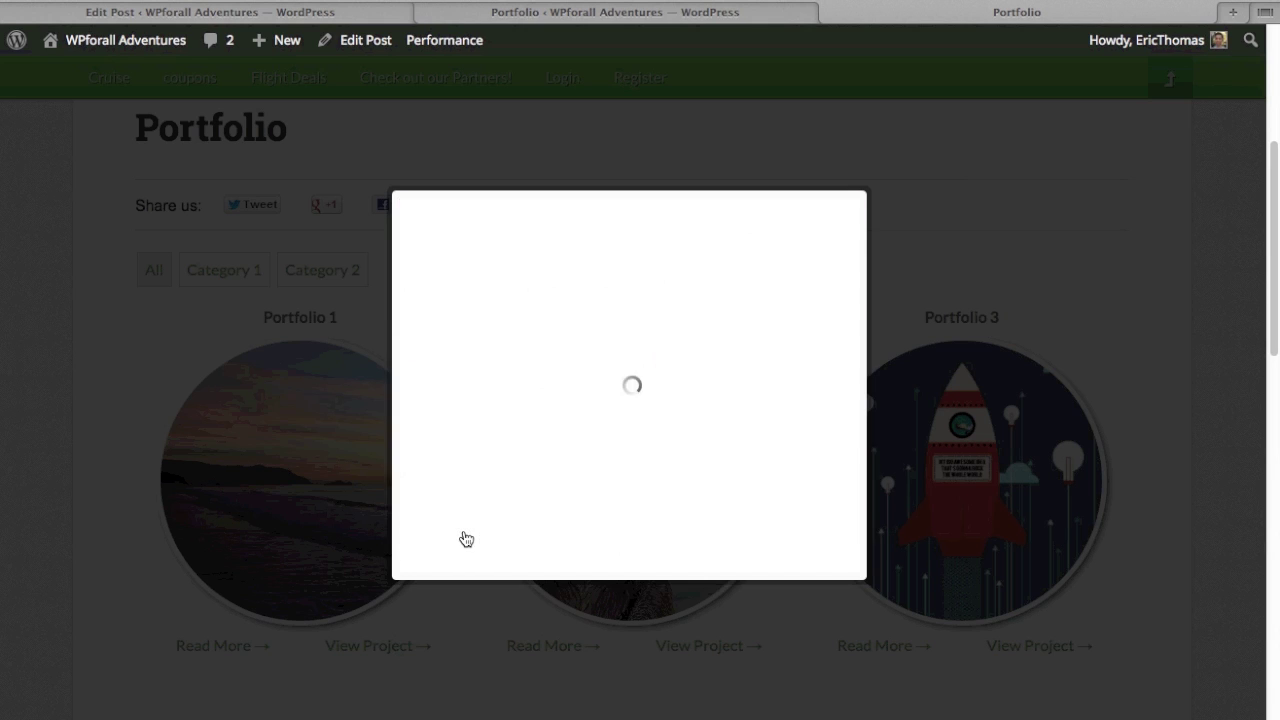
left_click(414, 555)
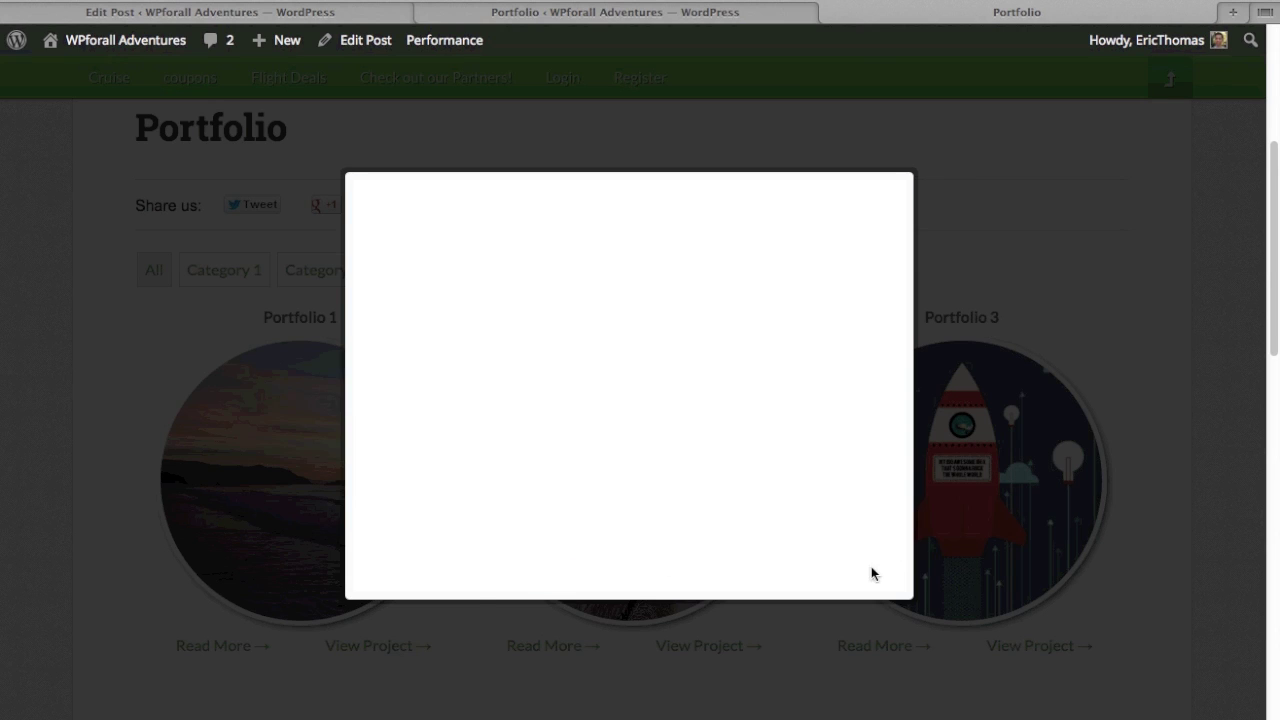
left_click(812, 499)
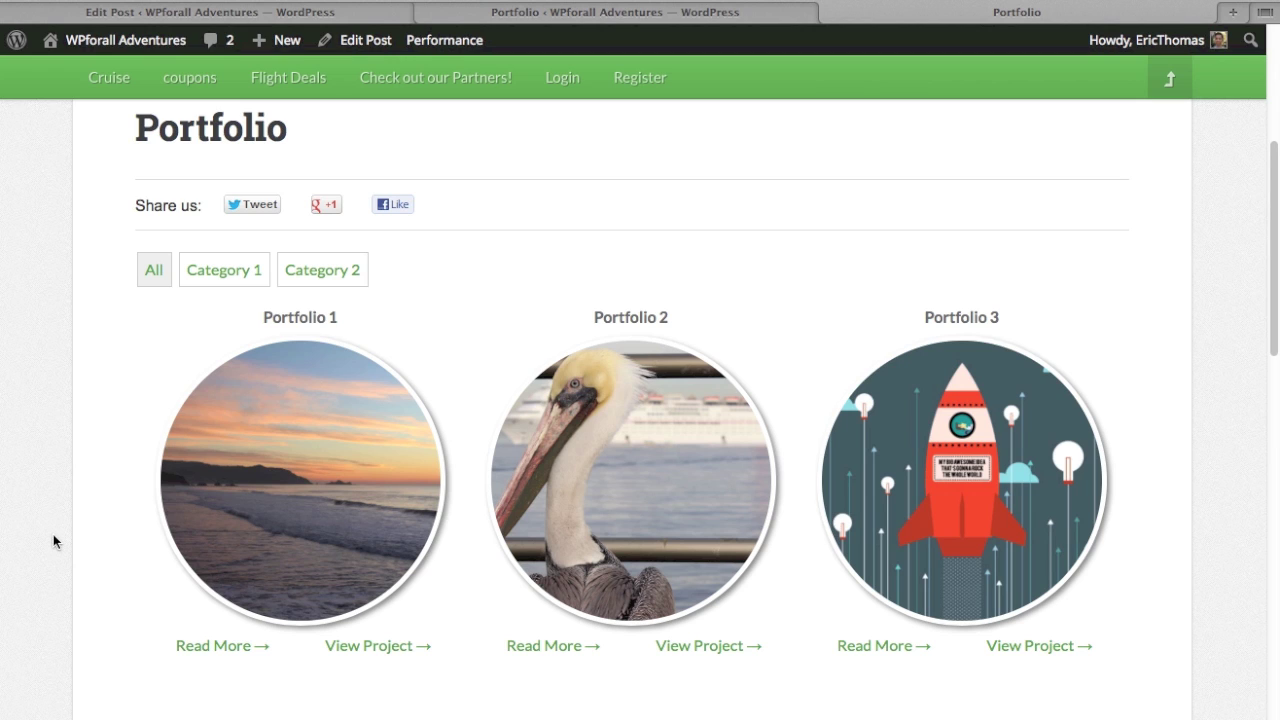
scroll(53, 536, "down", 2)
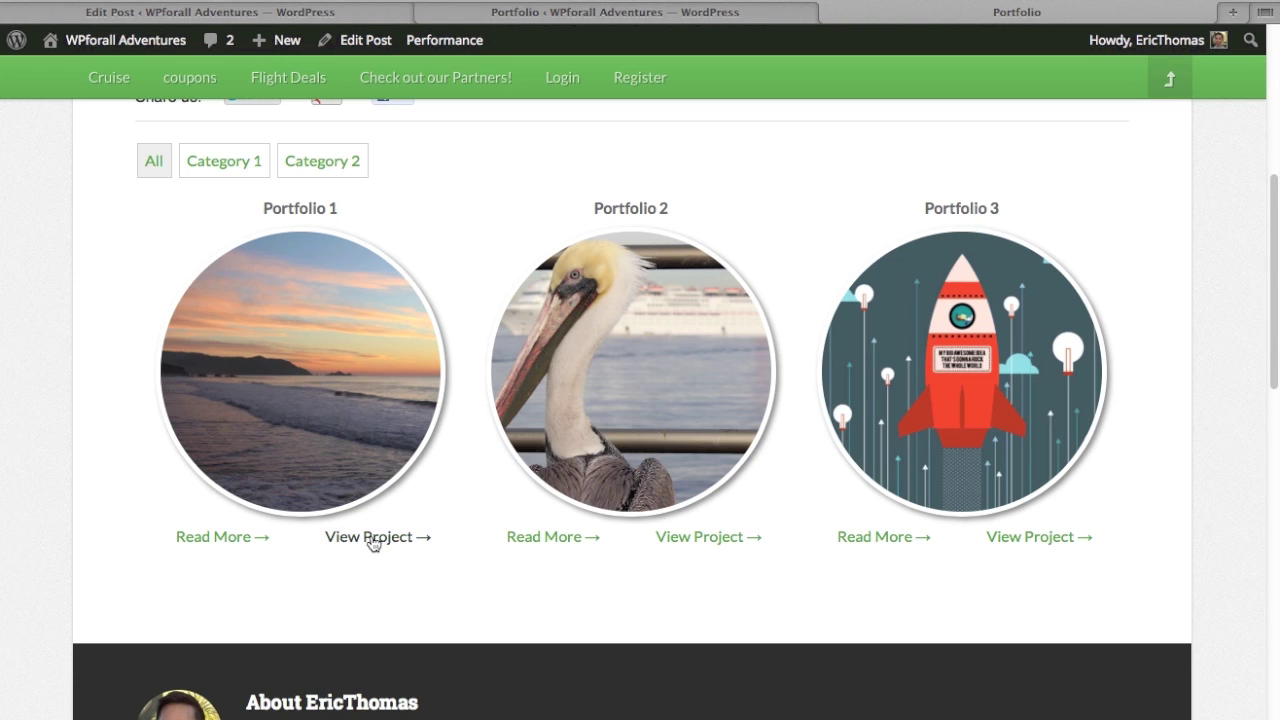
right_click(207, 538)
left_click(306, 402)
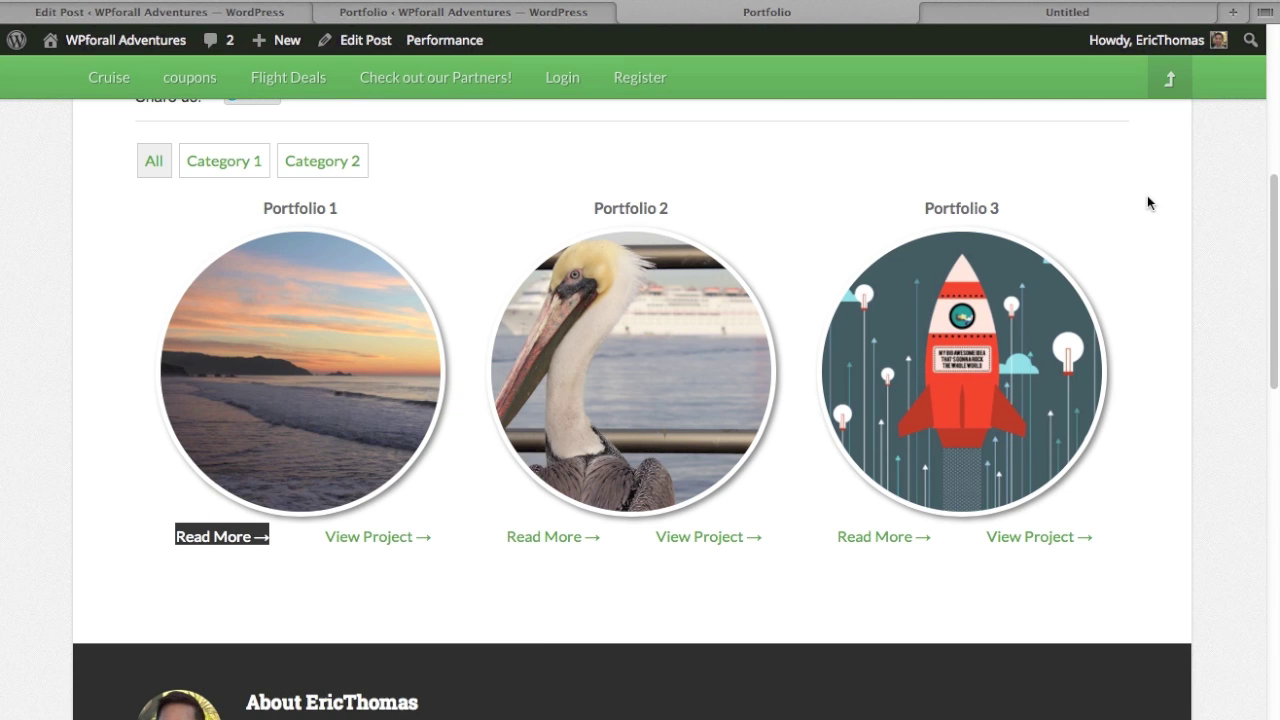
left_click(1055, 14)
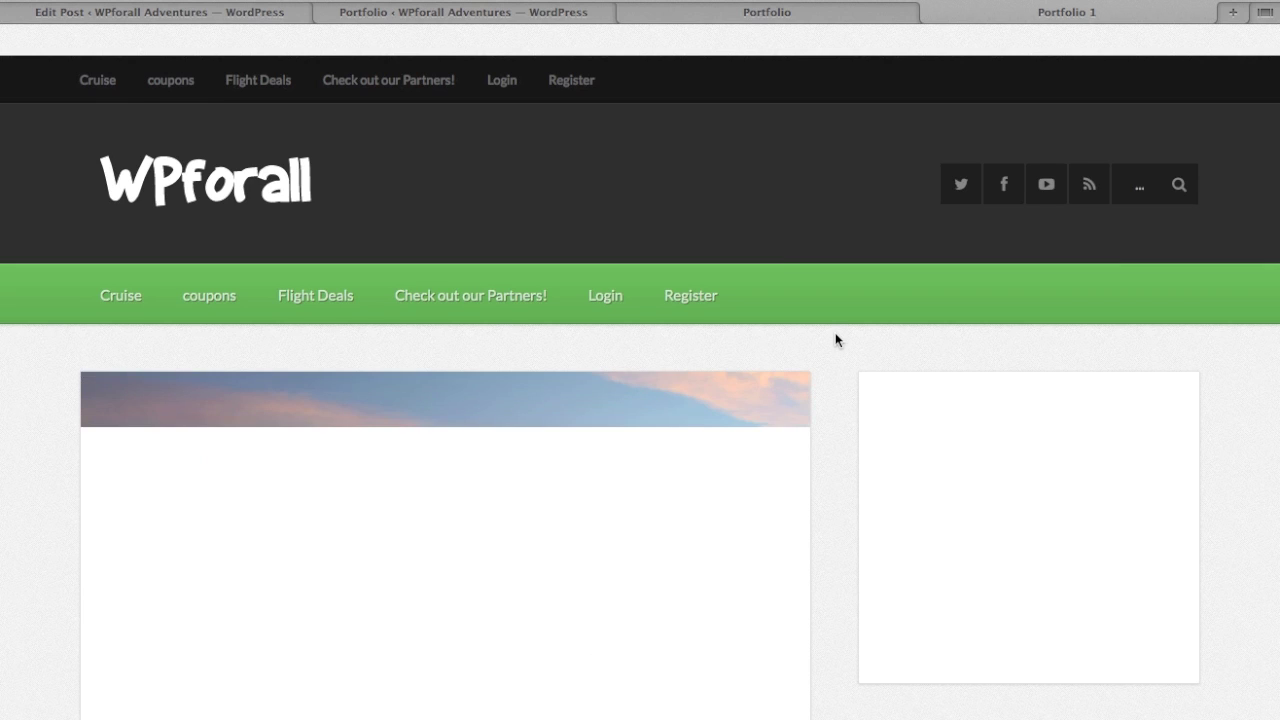
scroll(835, 342, "down", 3)
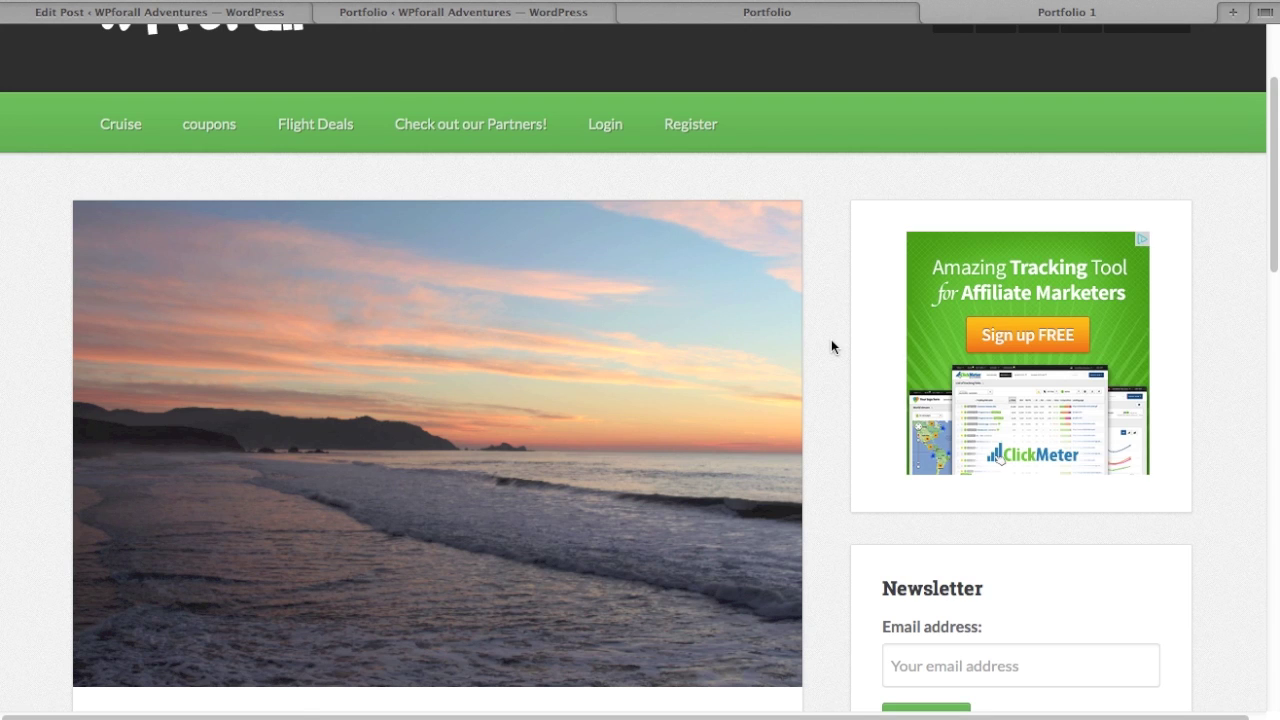
scroll(831, 339, "down", 2)
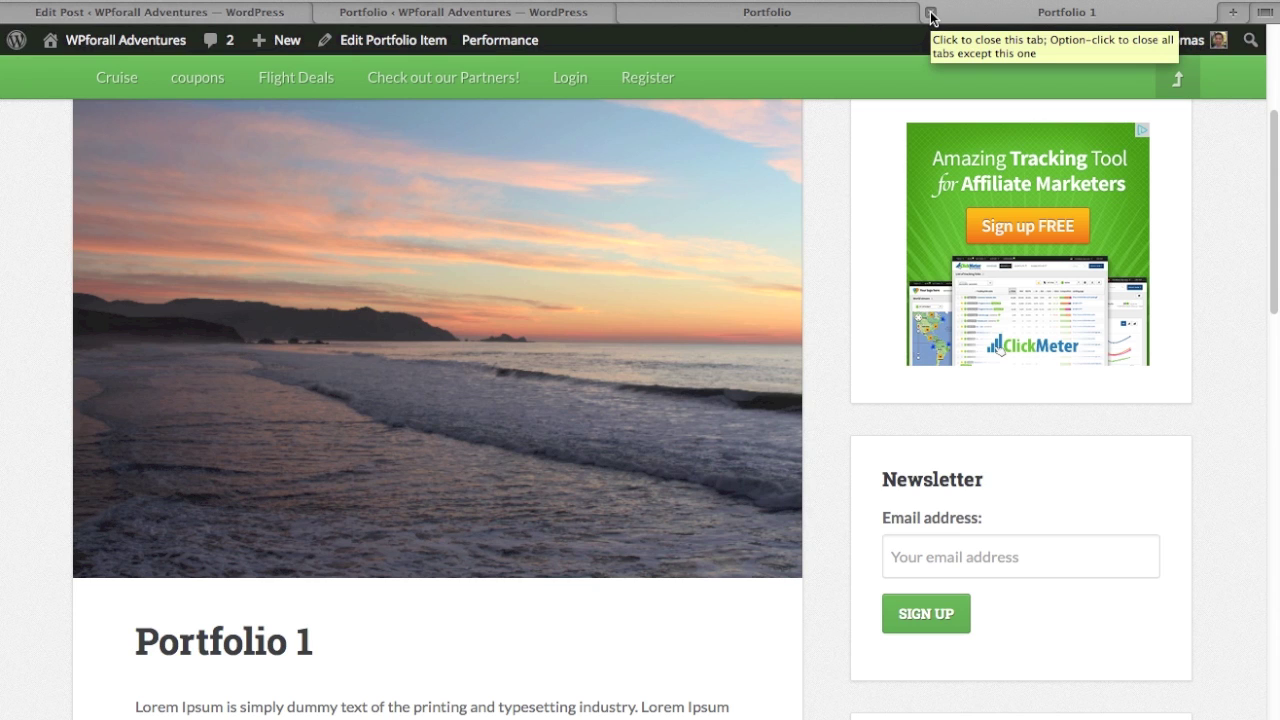
left_click(930, 13)
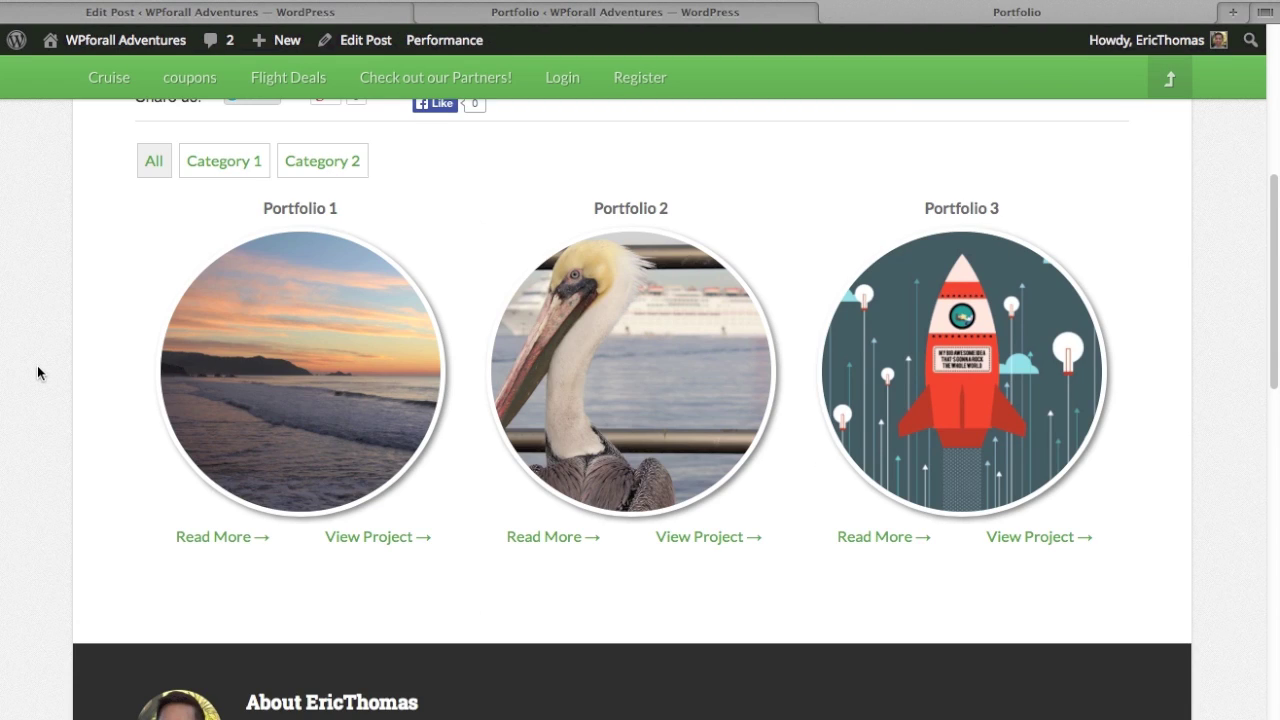
- From the admin Portfolio list, open Portfolio 3's editor in a new tab
scroll(37, 370, "up", 1)
scroll(37, 373, "up", 1)
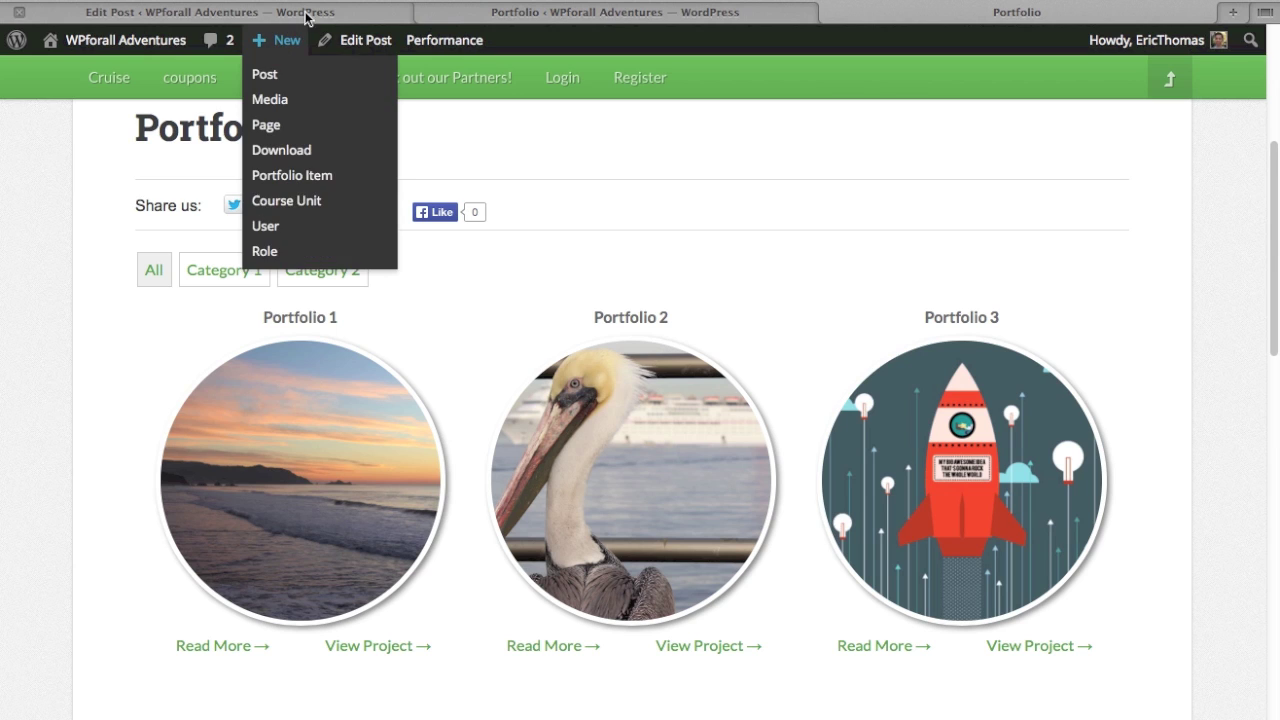
left_click(492, 14)
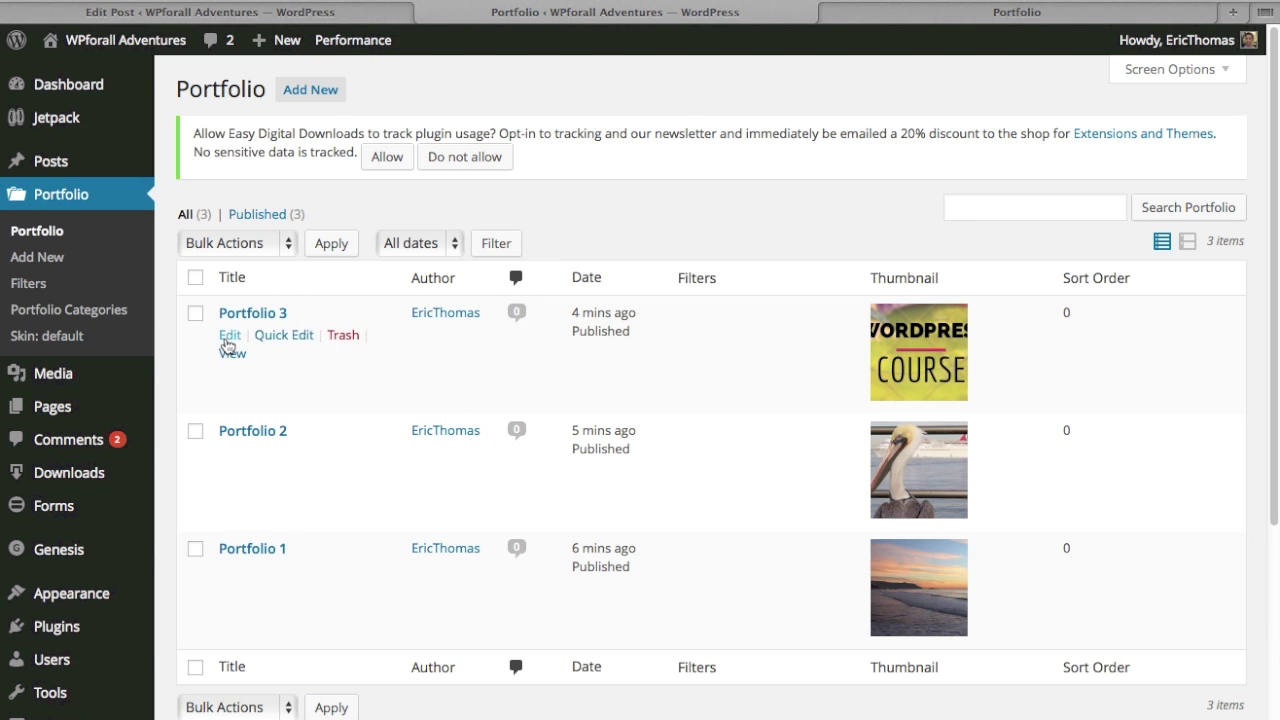
right_click(229, 338)
left_click(255, 345)
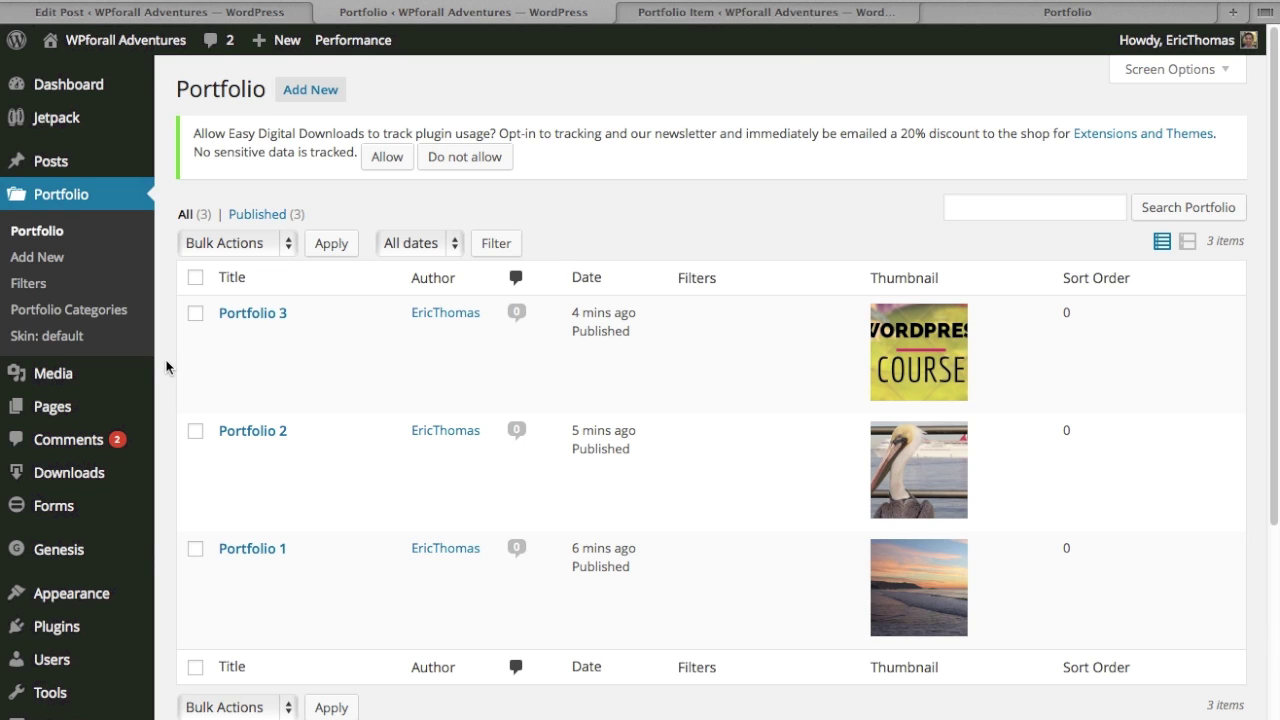
- Open Portfolio 3's editor and scroll through its description
left_click(795, 14)
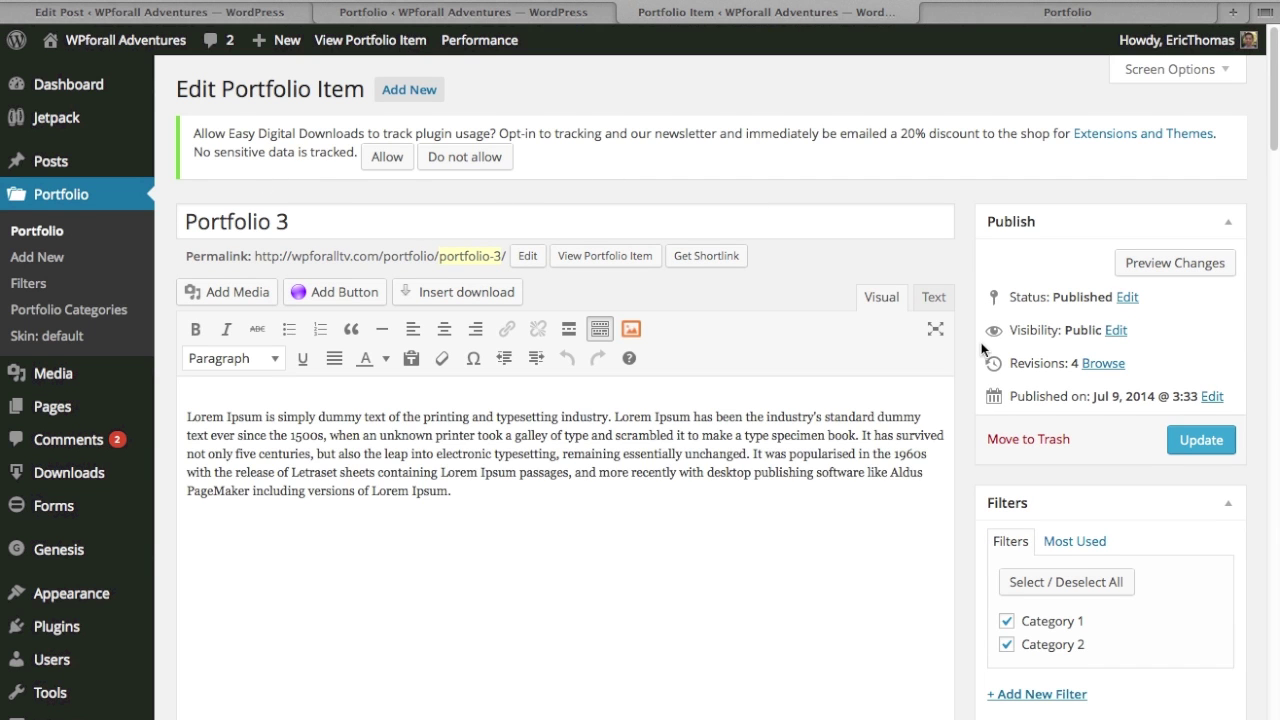
scroll(976, 337, "down", 1)
left_click(192, 411)
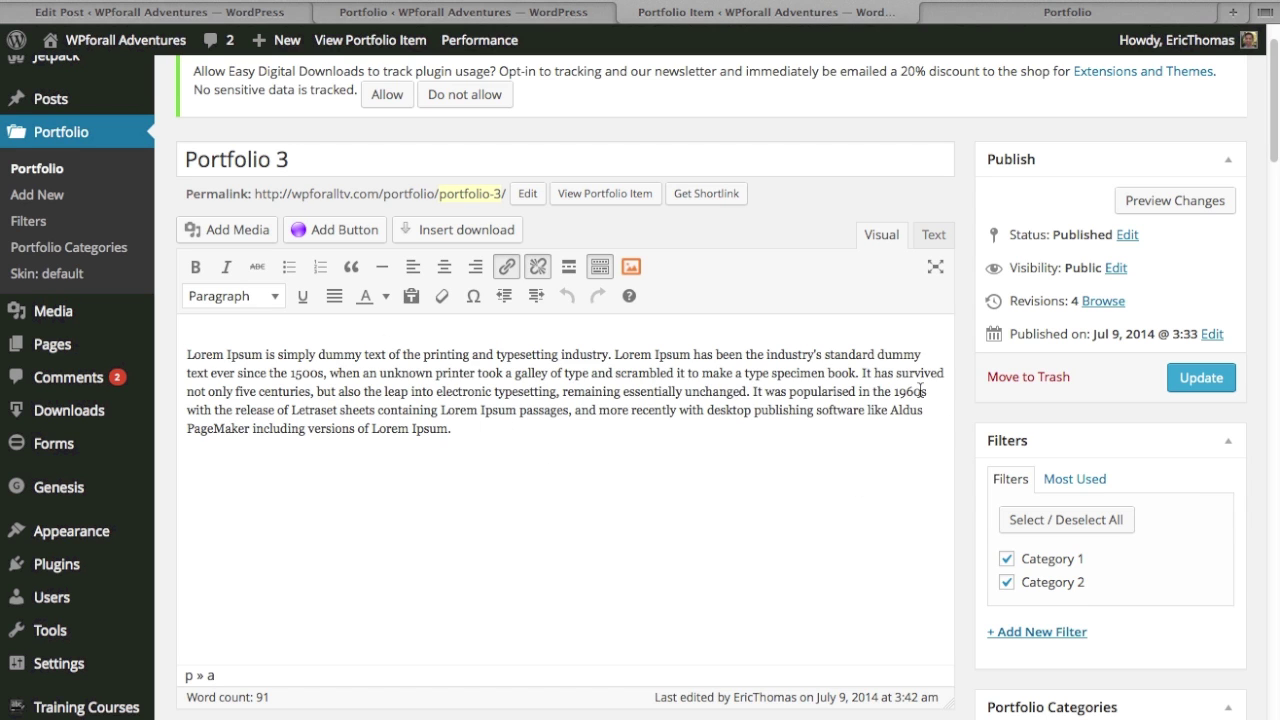
scroll(950, 365, "down", 1)
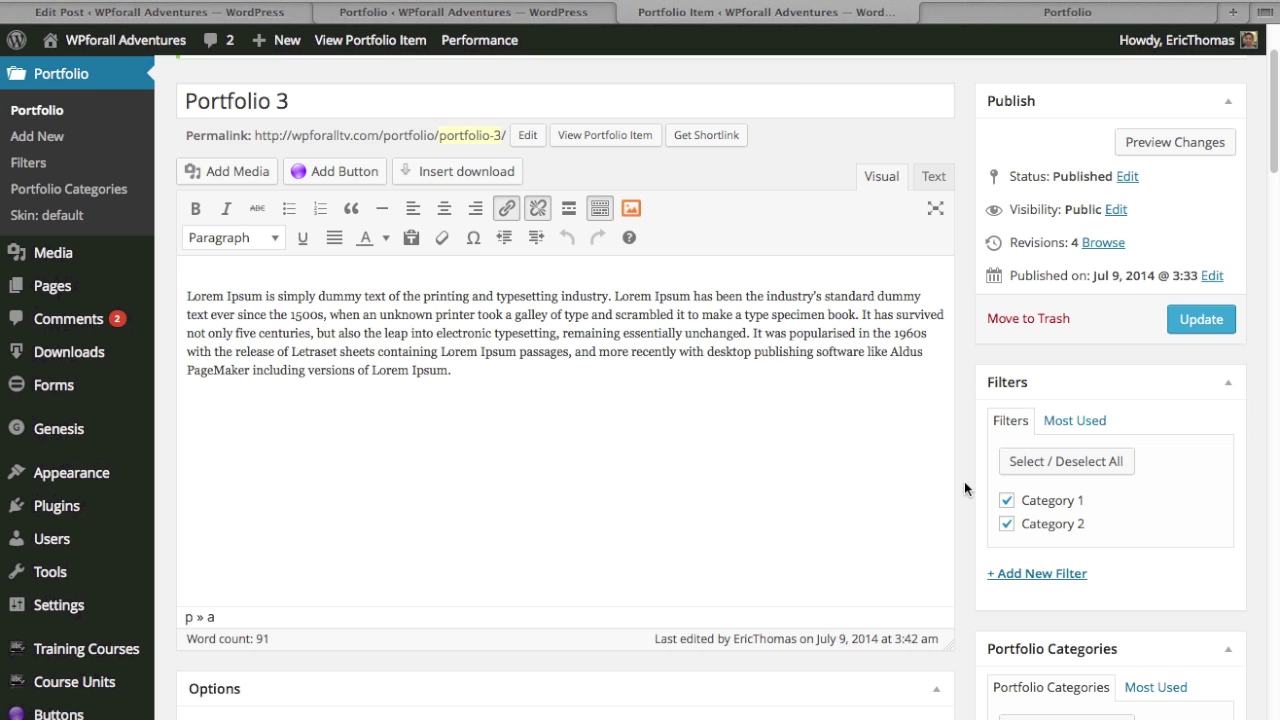
- Recheck the Category 1, 2 and All filters live, then scroll to Portfolio 3's Options and Categories
left_click(1000, 12)
left_click(217, 272)
left_click(314, 272)
left_click(188, 276)
left_click(289, 271)
left_click(151, 272)
left_click(766, 12)
scroll(972, 491, "down", 3)
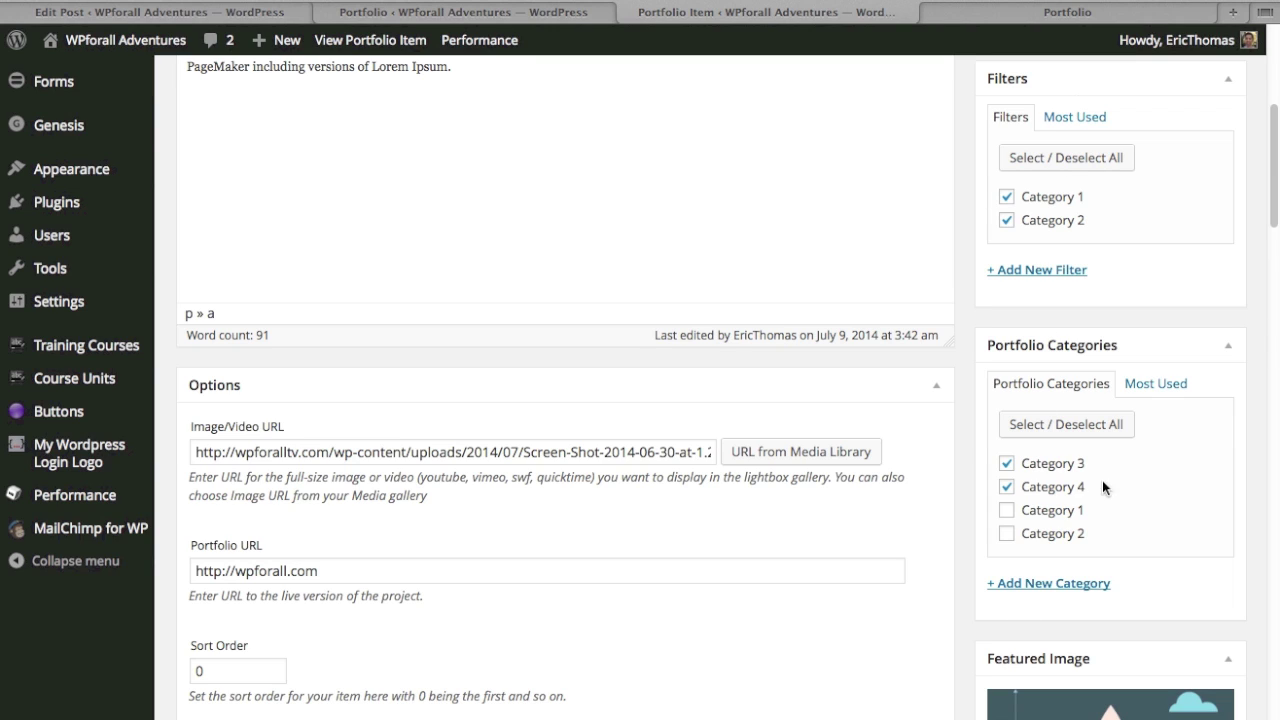
- Move Portfolio 3 from Category 3 and 4 into Category 1 and 2
left_click(1006, 463)
left_click(1006, 486)
left_click(1006, 510)
left_click(1006, 533)
- Review the lightbox note and Portfolio URL, then view the live Portfolio page
scroll(961, 356, "down", 4)
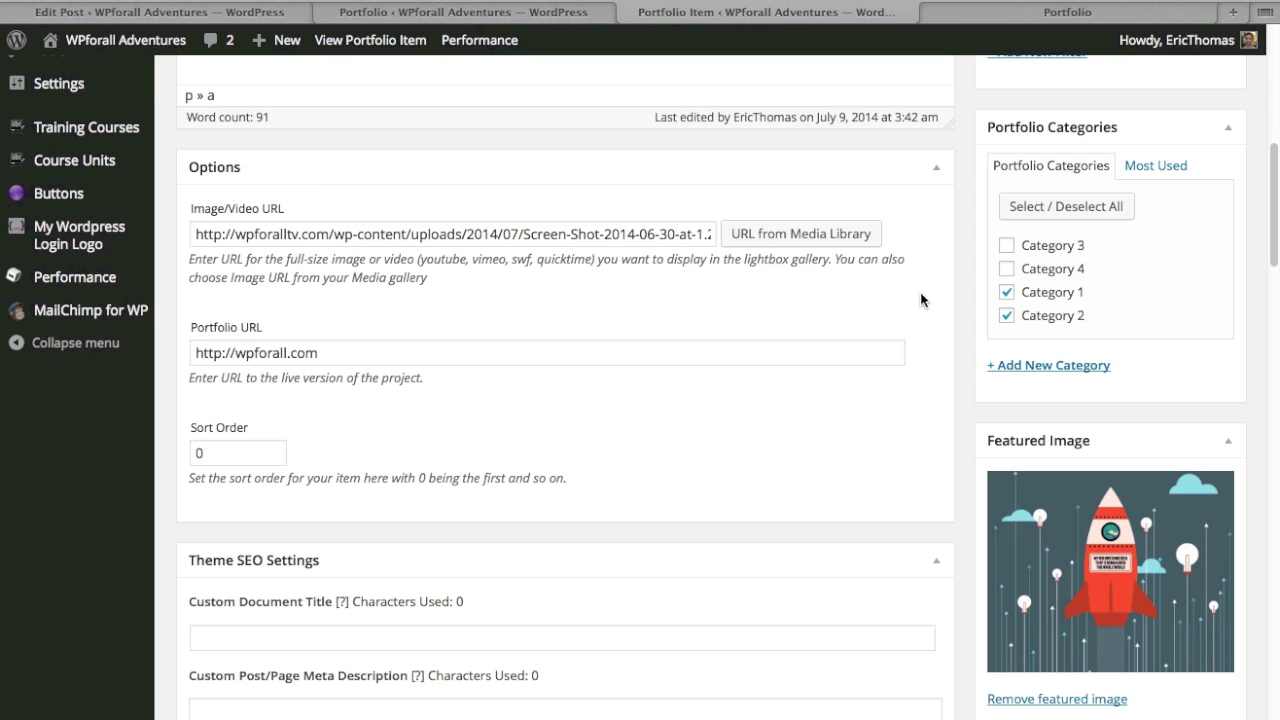
left_click_drag(666, 259, 828, 259)
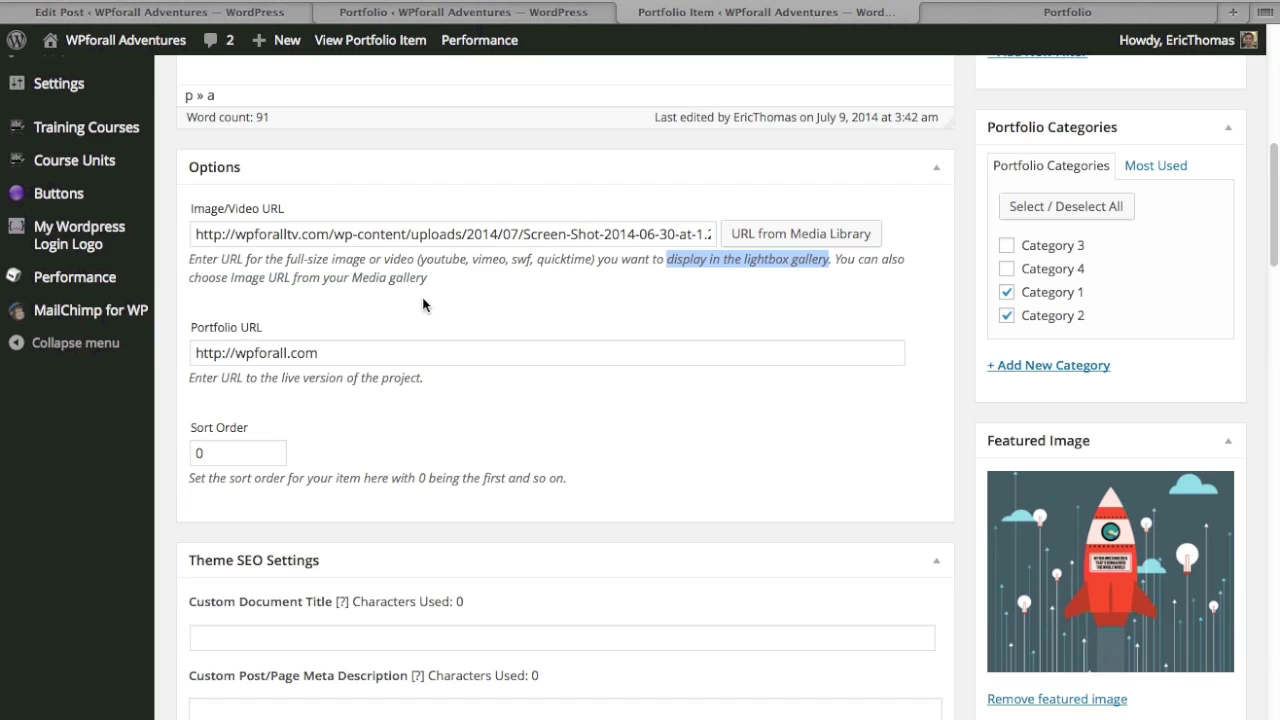
scroll(955, 325, "down", 1)
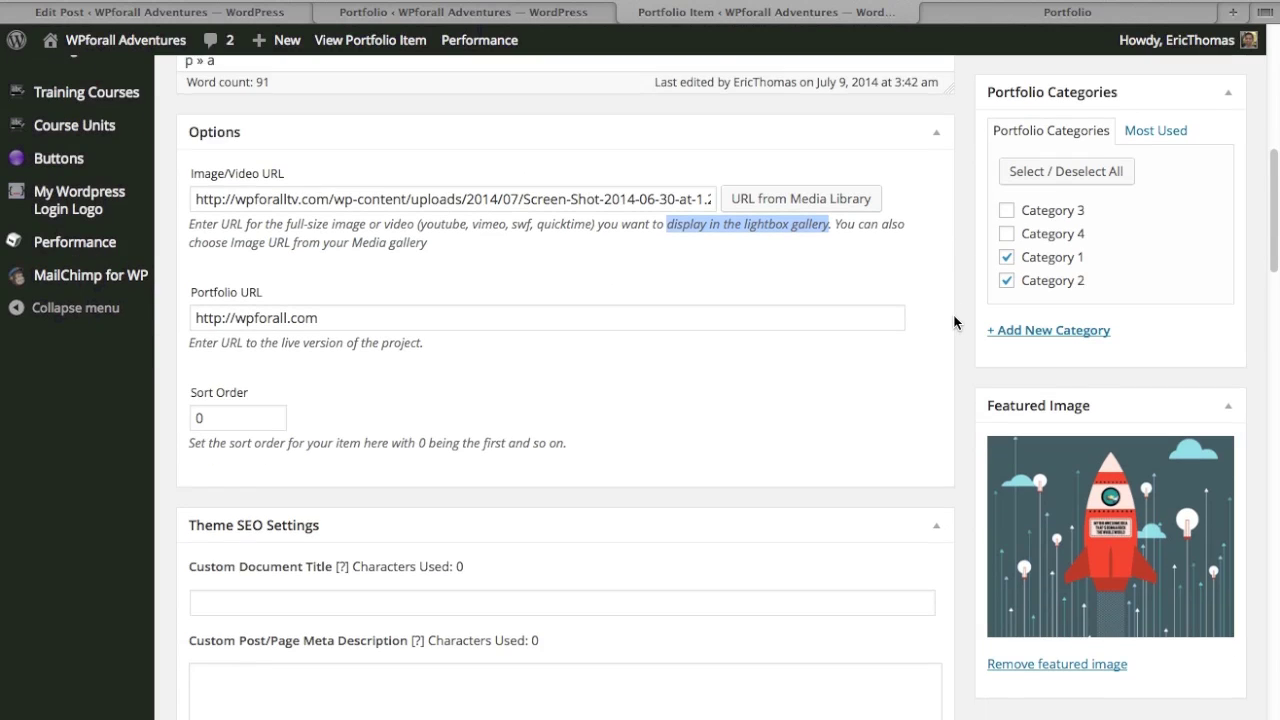
triple_click(414, 289)
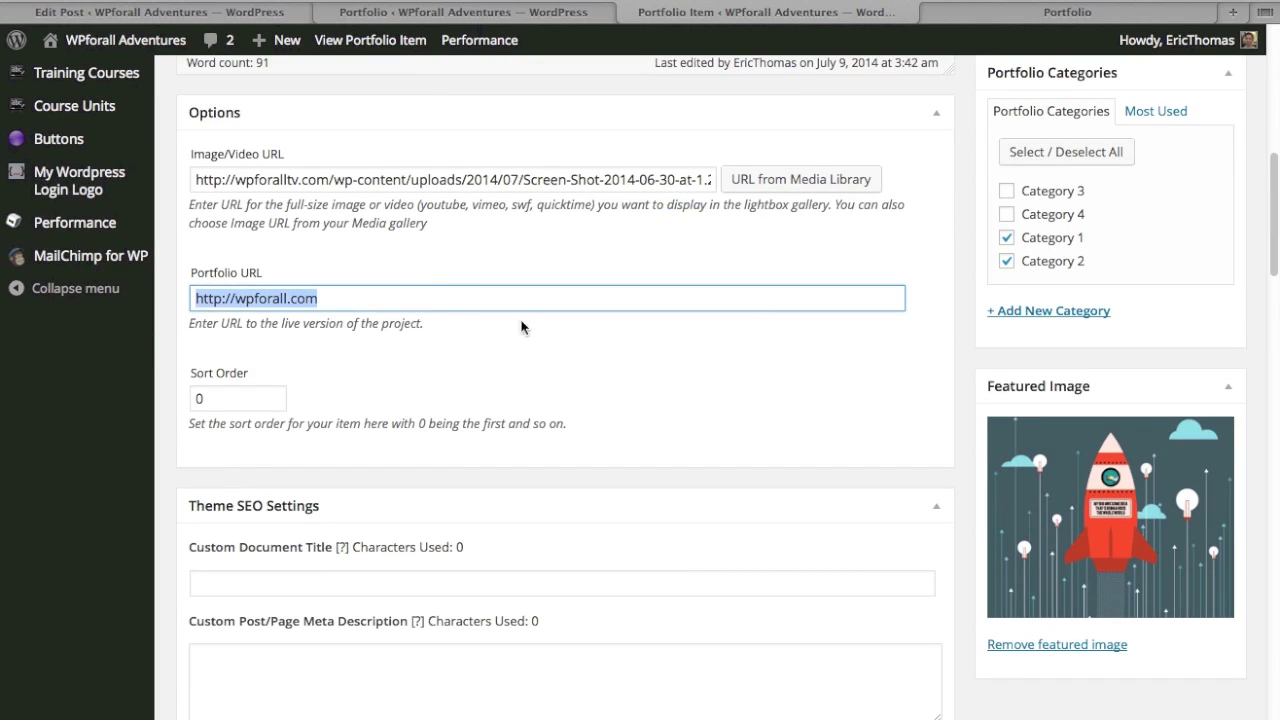
left_click(614, 326)
left_click(999, 15)
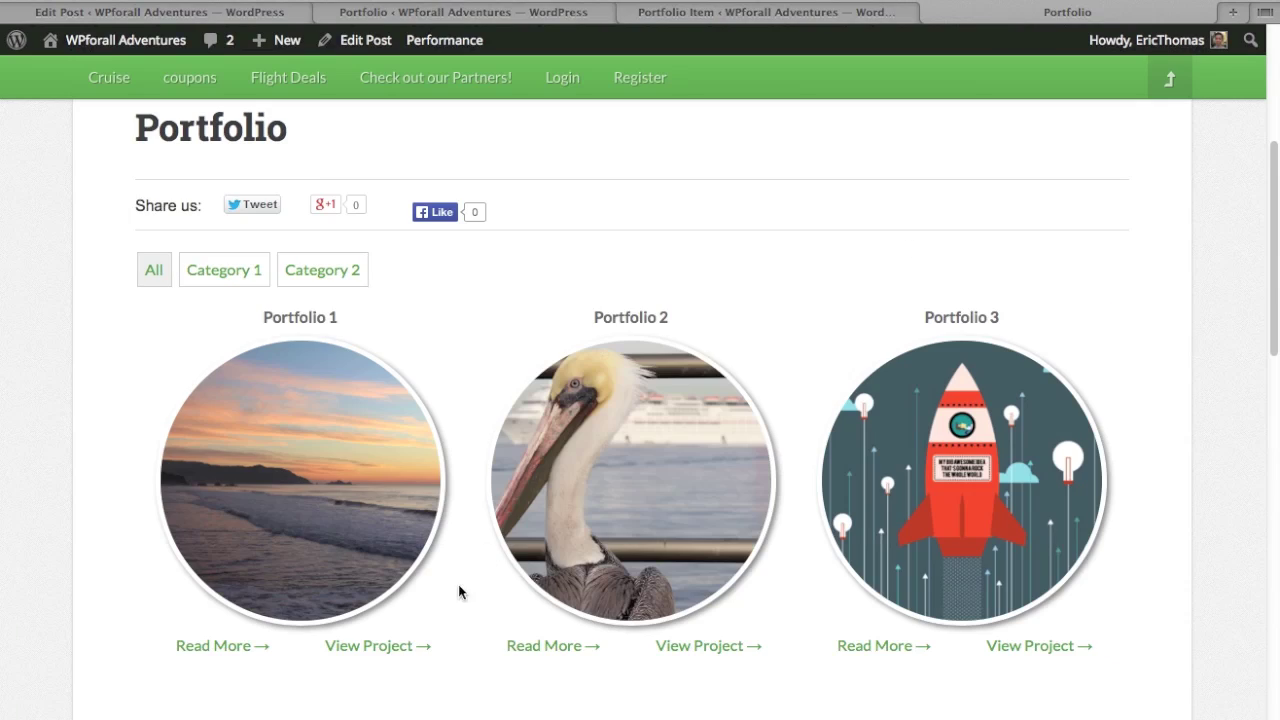
- Back in Portfolio 3's editor, select and inspect the Portfolio URL value
left_click(627, 12)
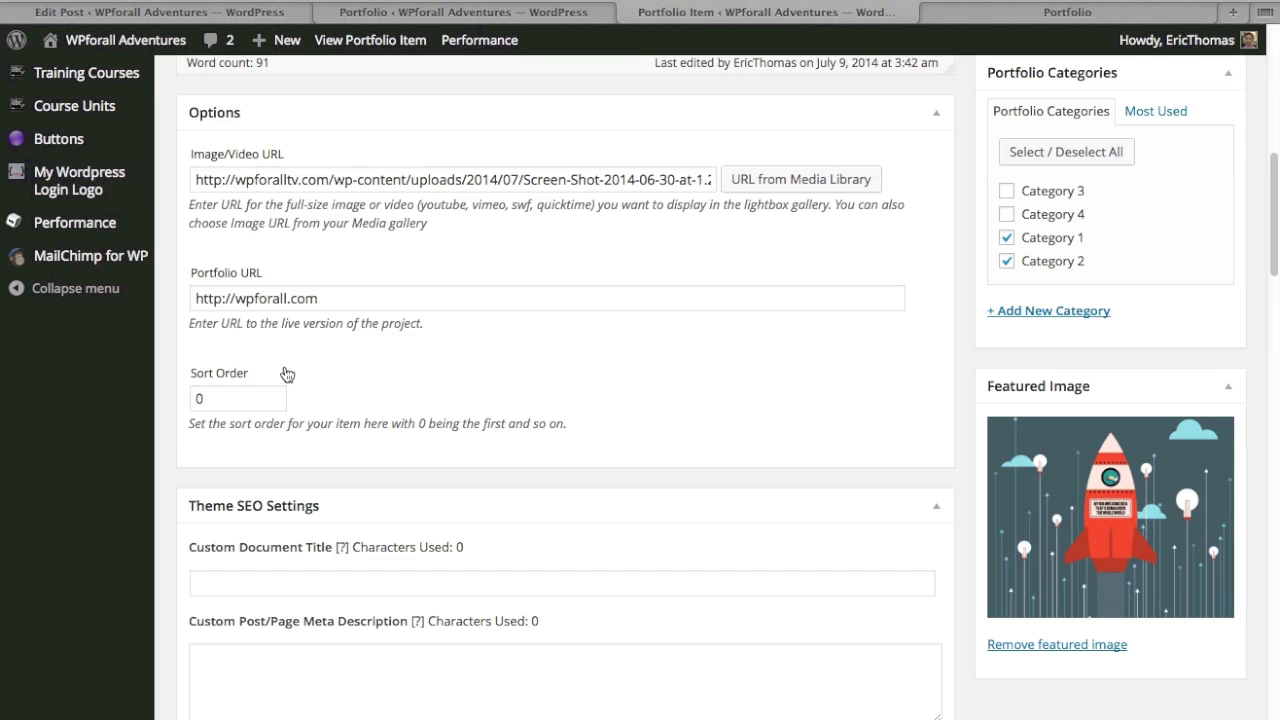
left_click_drag(349, 297, 194, 298)
left_click(724, 390)
left_click_drag(349, 290, 194, 298)
left_click(583, 358)
scroll(965, 362, "down", 1)
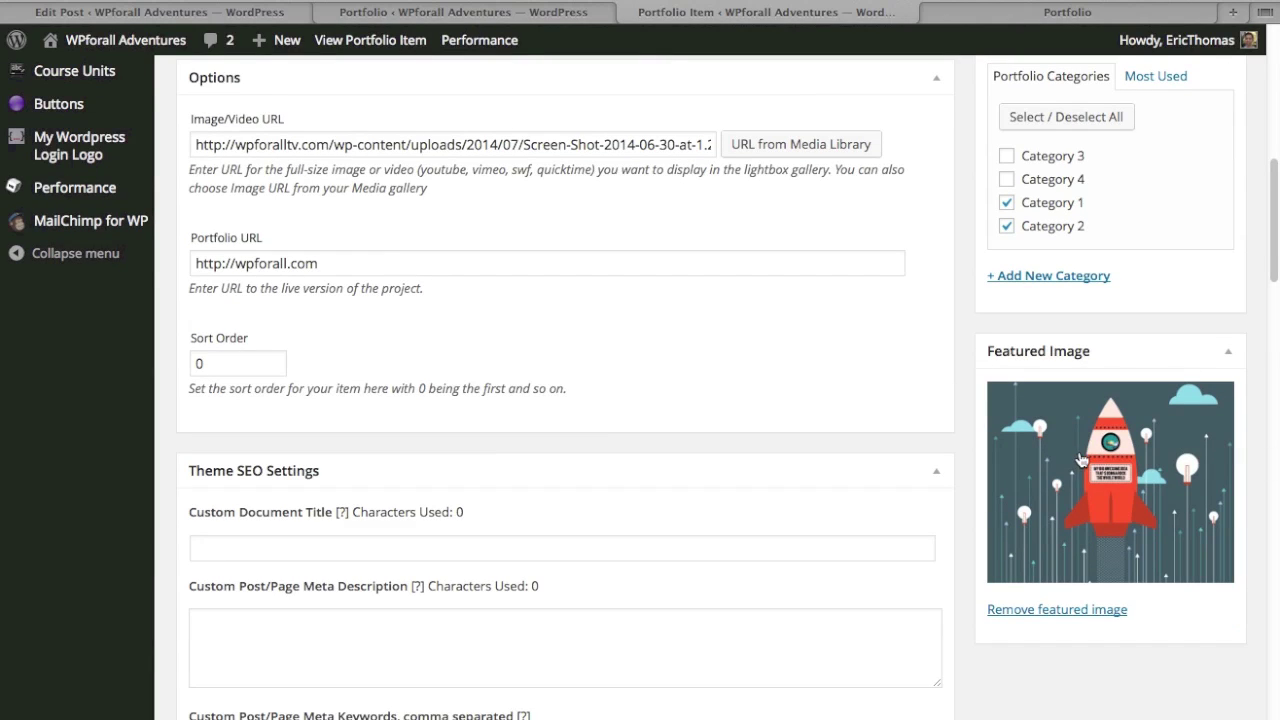
- Check the live Portfolio page, then scroll through Portfolio 3's Edit Portfolio Item screen
left_click(1010, 20)
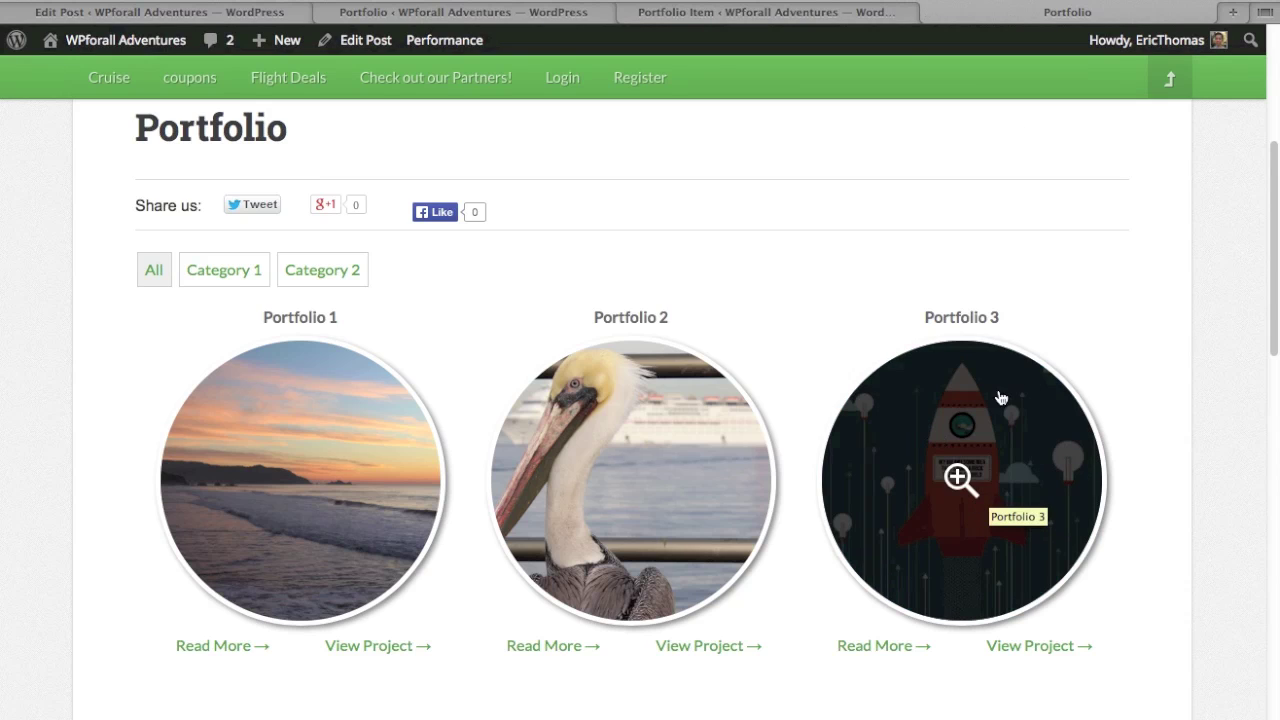
left_click(873, 8)
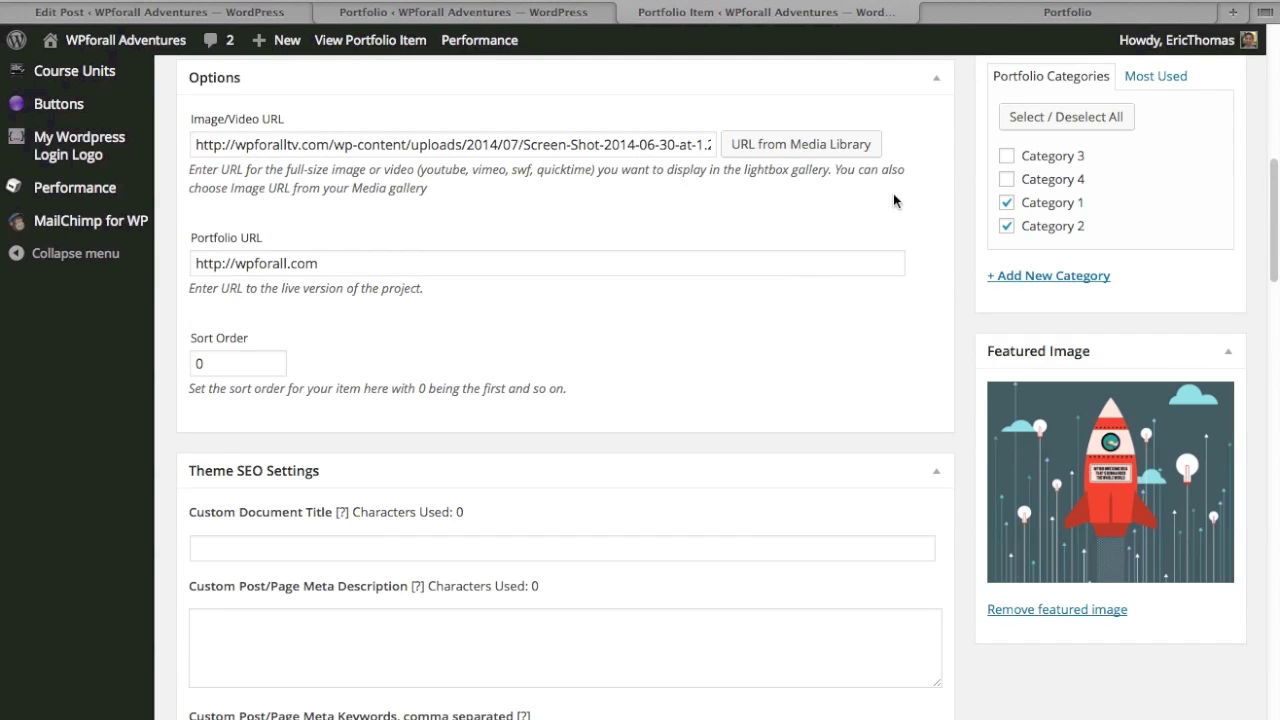
scroll(974, 204, "down", 10)
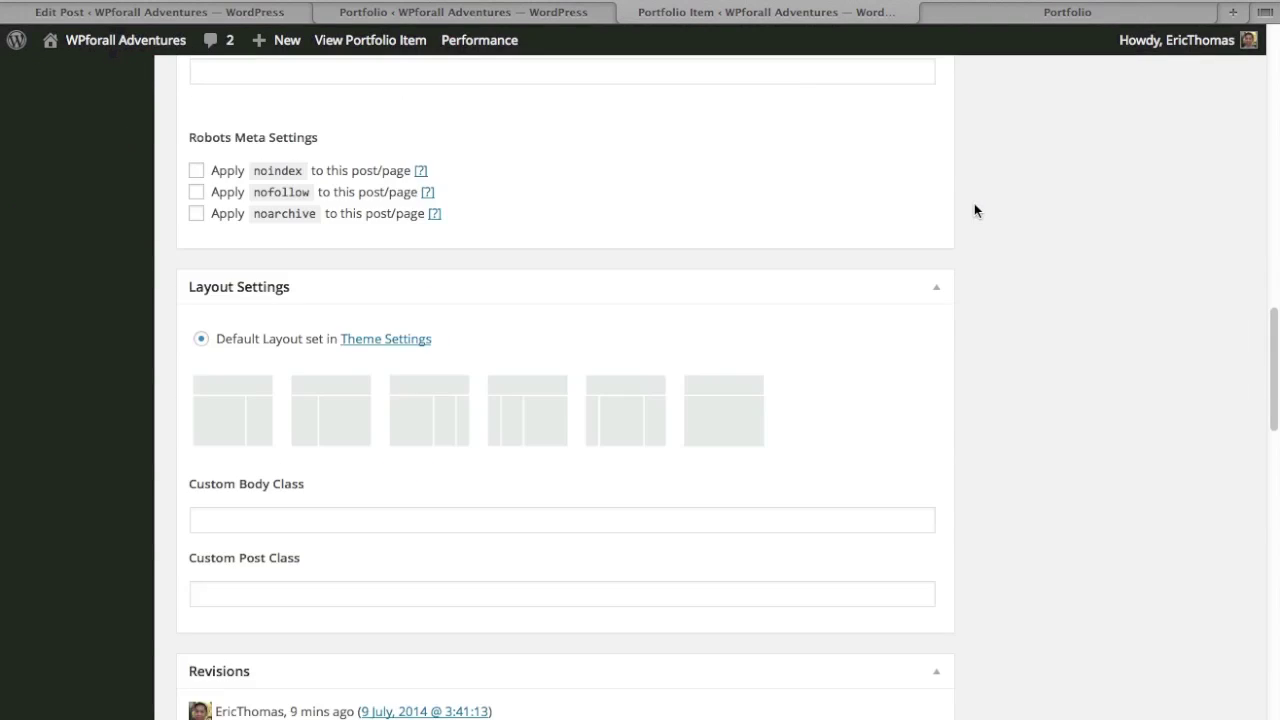
scroll(974, 211, "up", 15)
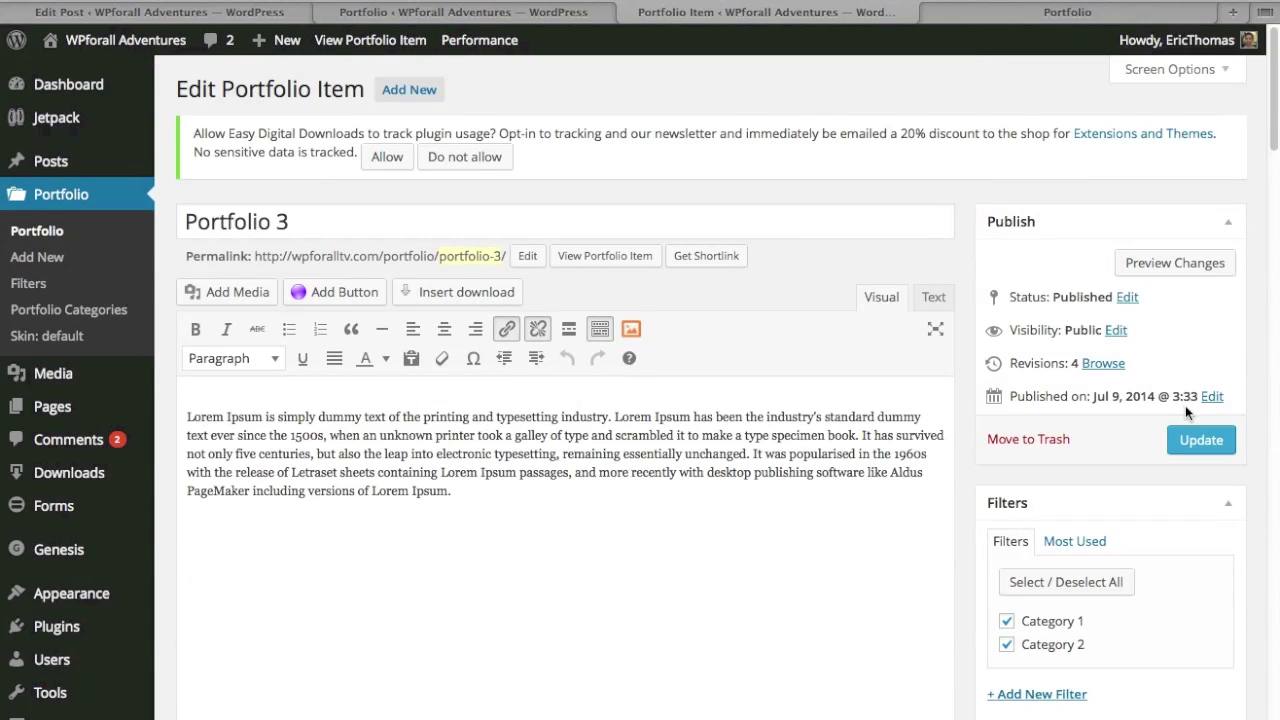
- Open the Portfolio page's editor holding the [nimble-portfolio skin="default"] shortcode
left_click(541, 12)
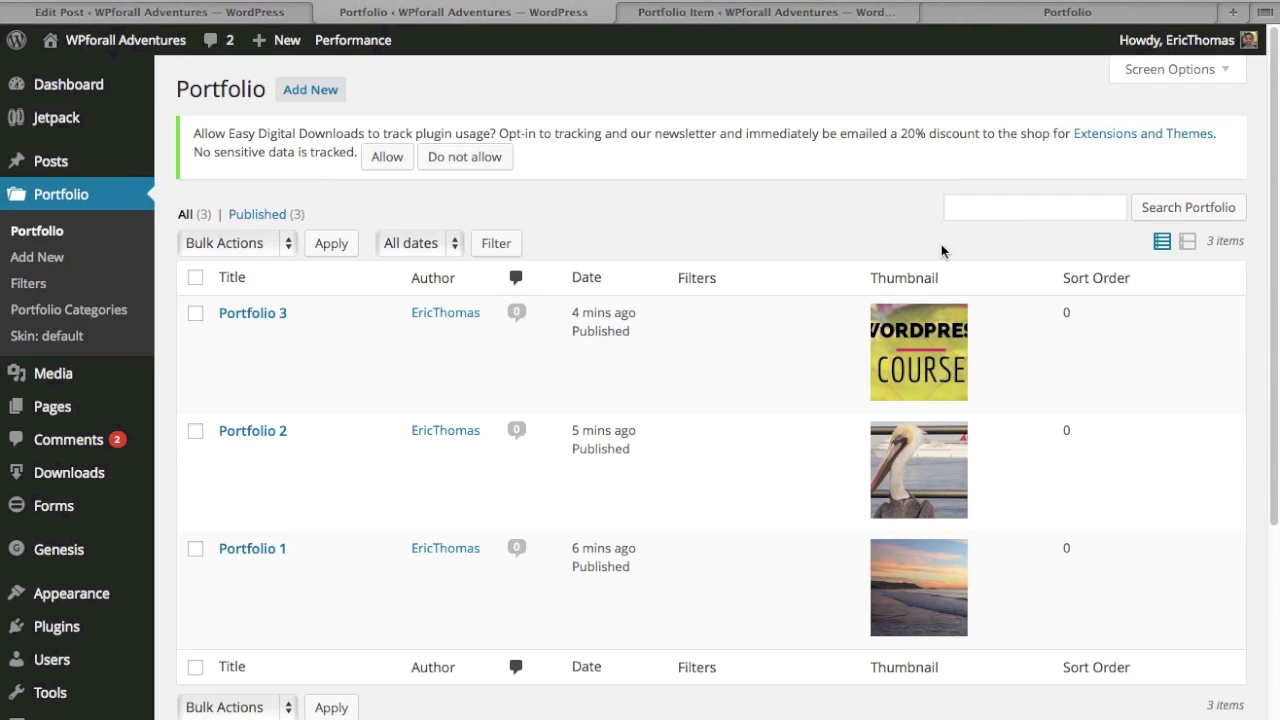
left_click(280, 14)
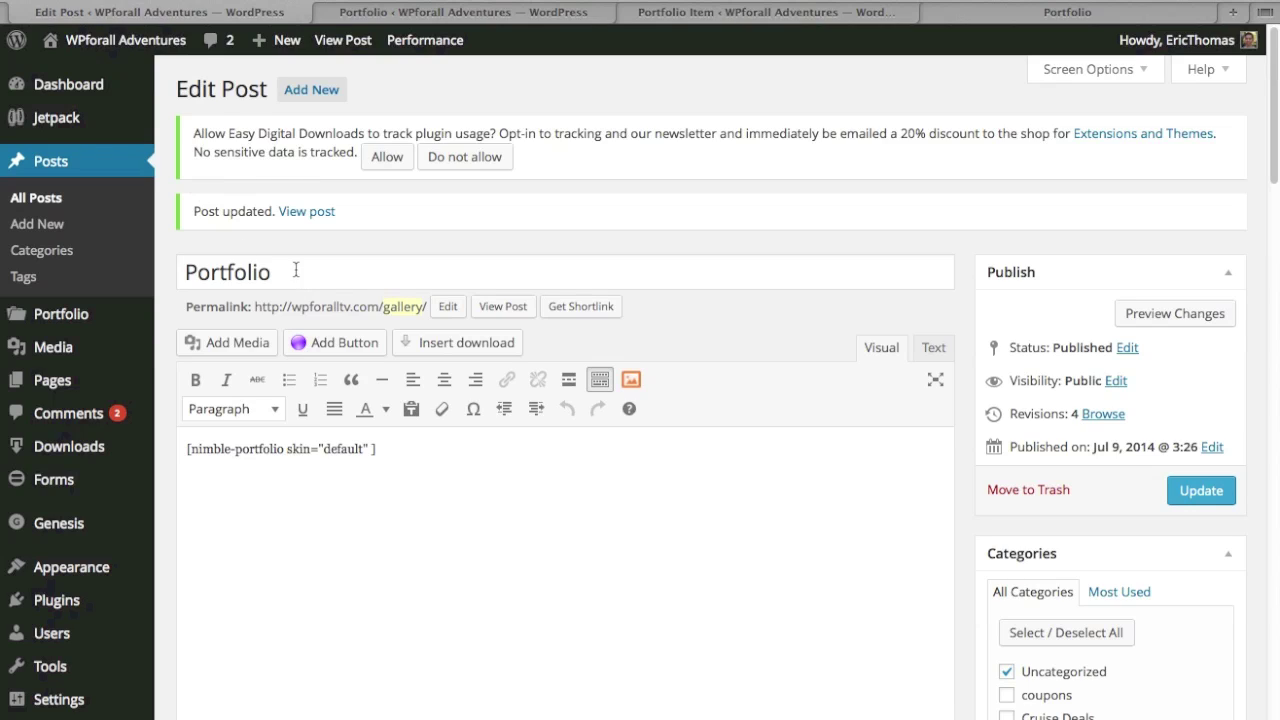
left_click_drag(297, 268, 166, 250)
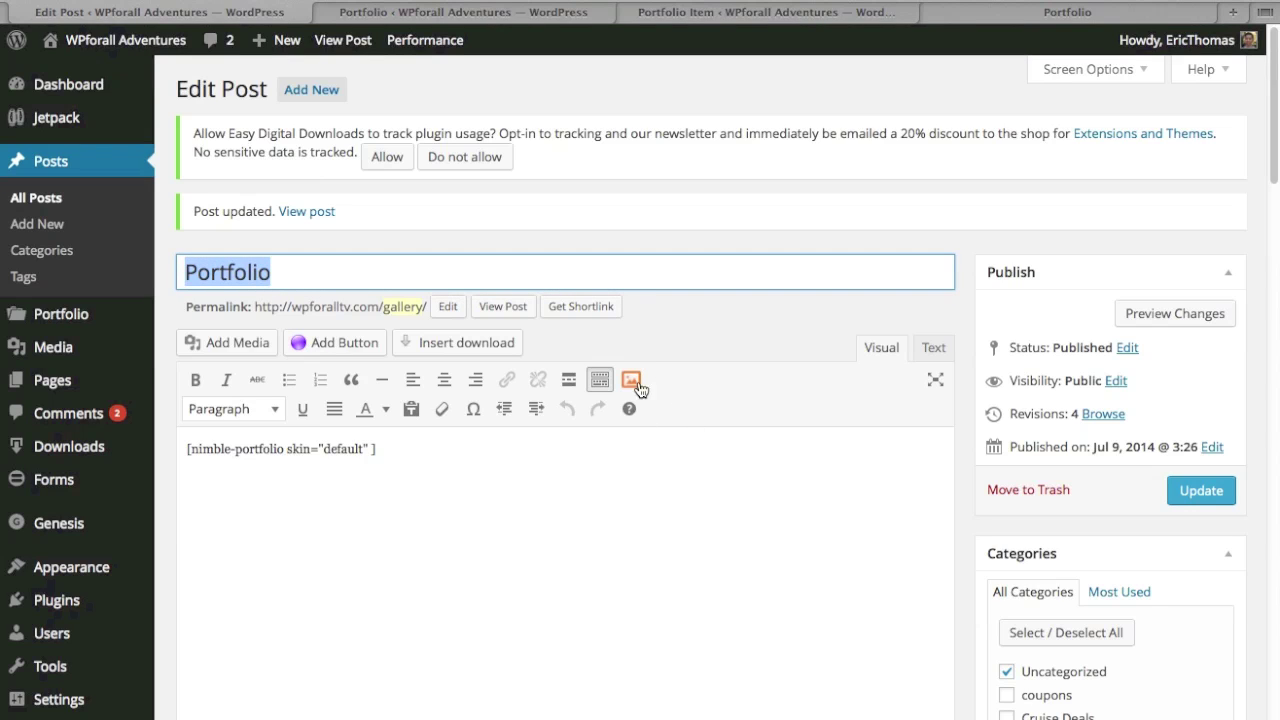
triple_click(428, 450)
left_click(503, 461)
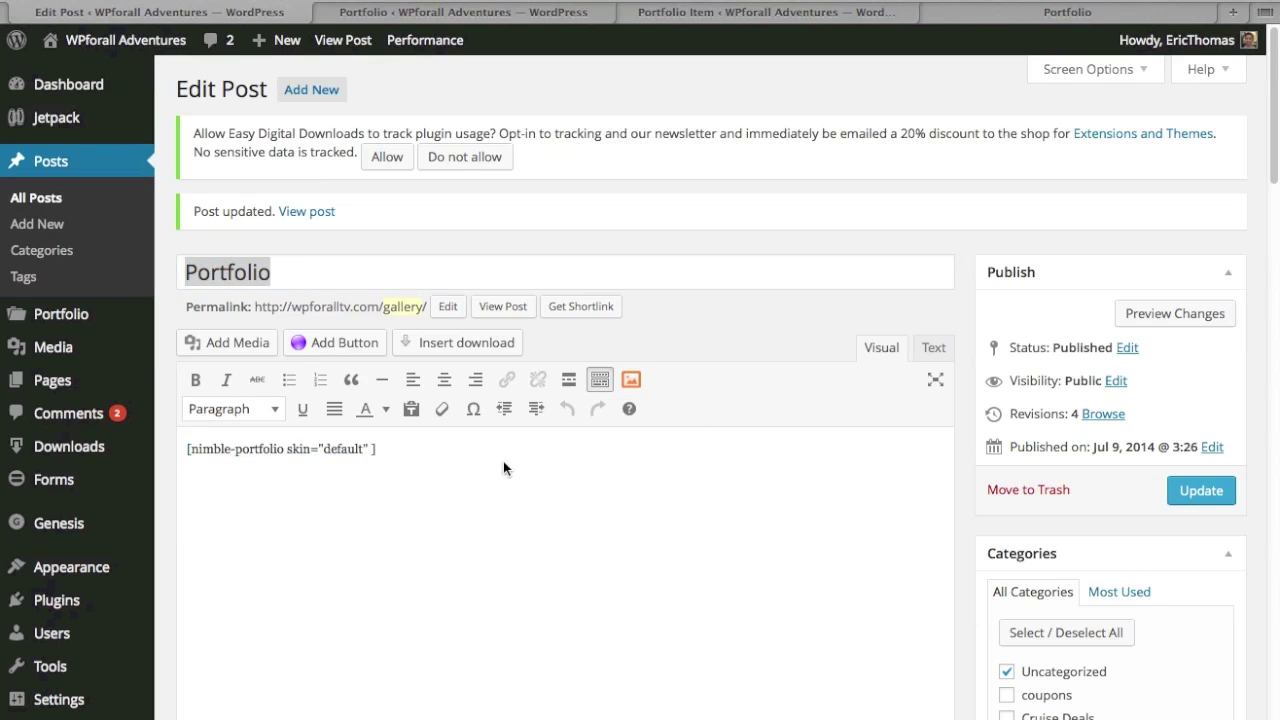
left_click(632, 381)
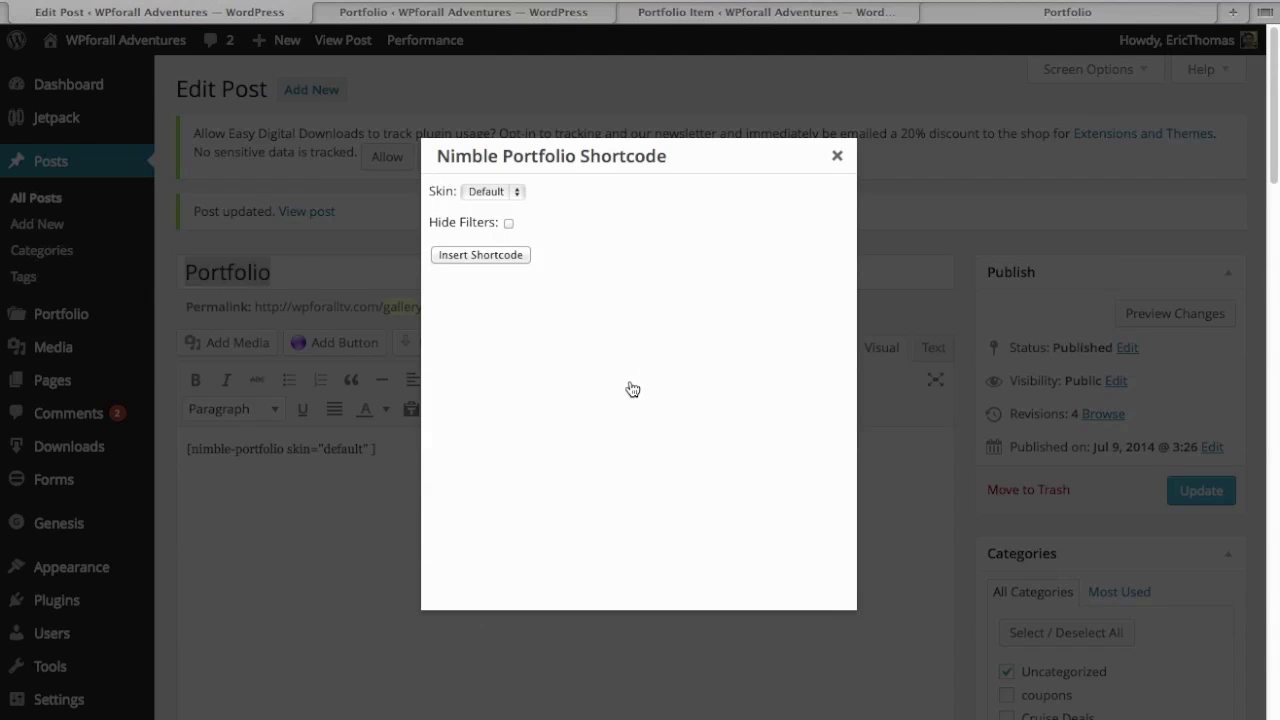
left_click(509, 194)
left_click(515, 193)
left_click(507, 224)
left_click(505, 252)
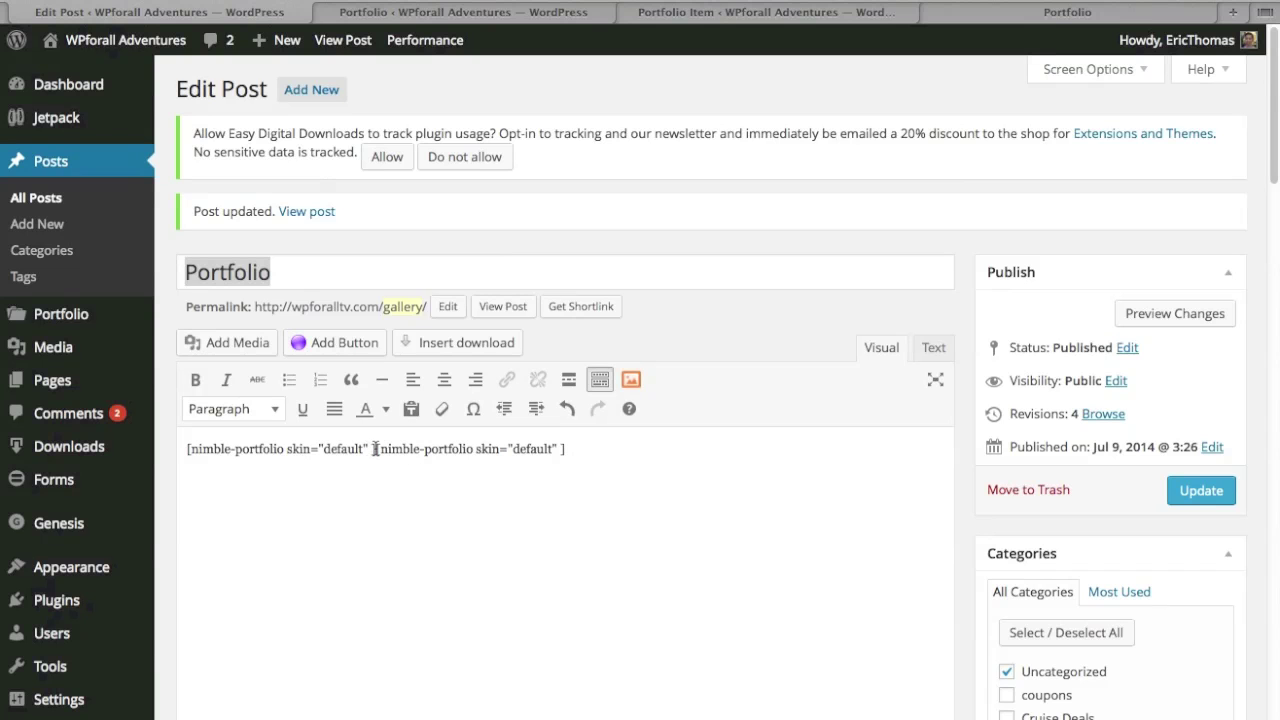
left_click_drag(373, 449, 667, 450)
key("BackSpace")
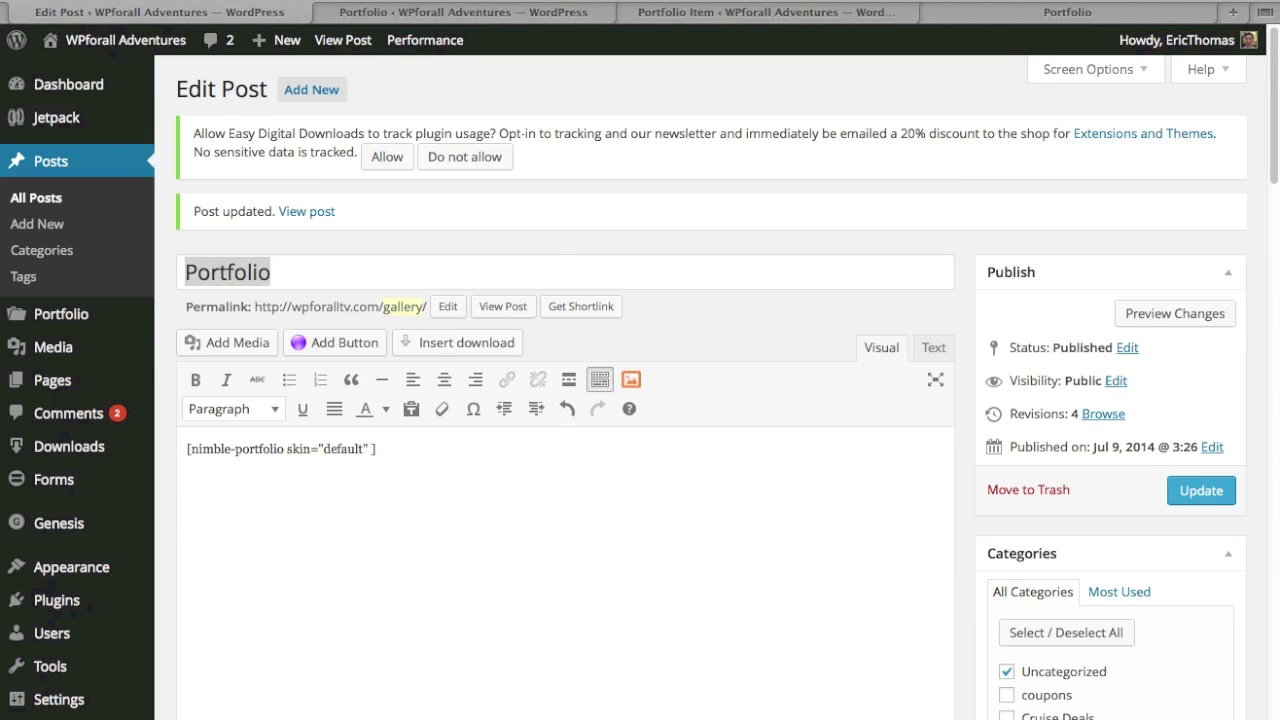
- Select the [nimble-portfolio skin="default"] shortcode, then switch to the live Portfolio page
left_click(900, 281)
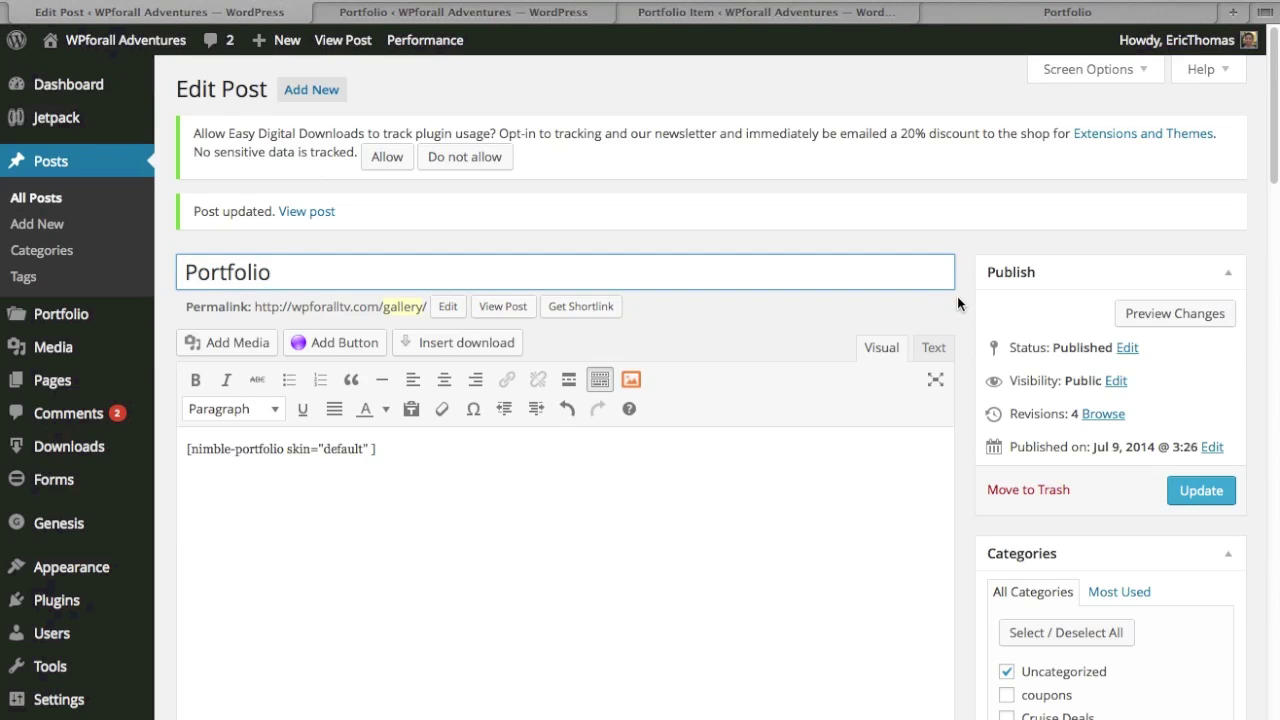
left_click_drag(612, 455, 186, 450)
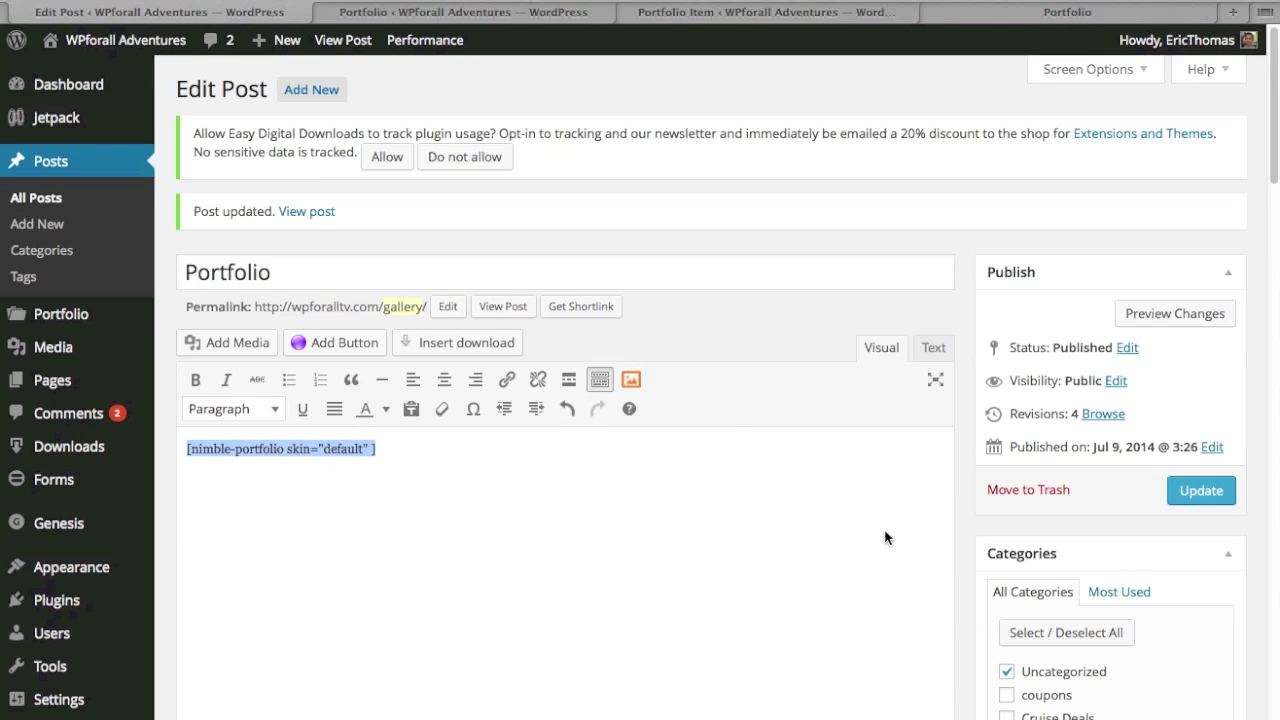
scroll(992, 508, "down", 1)
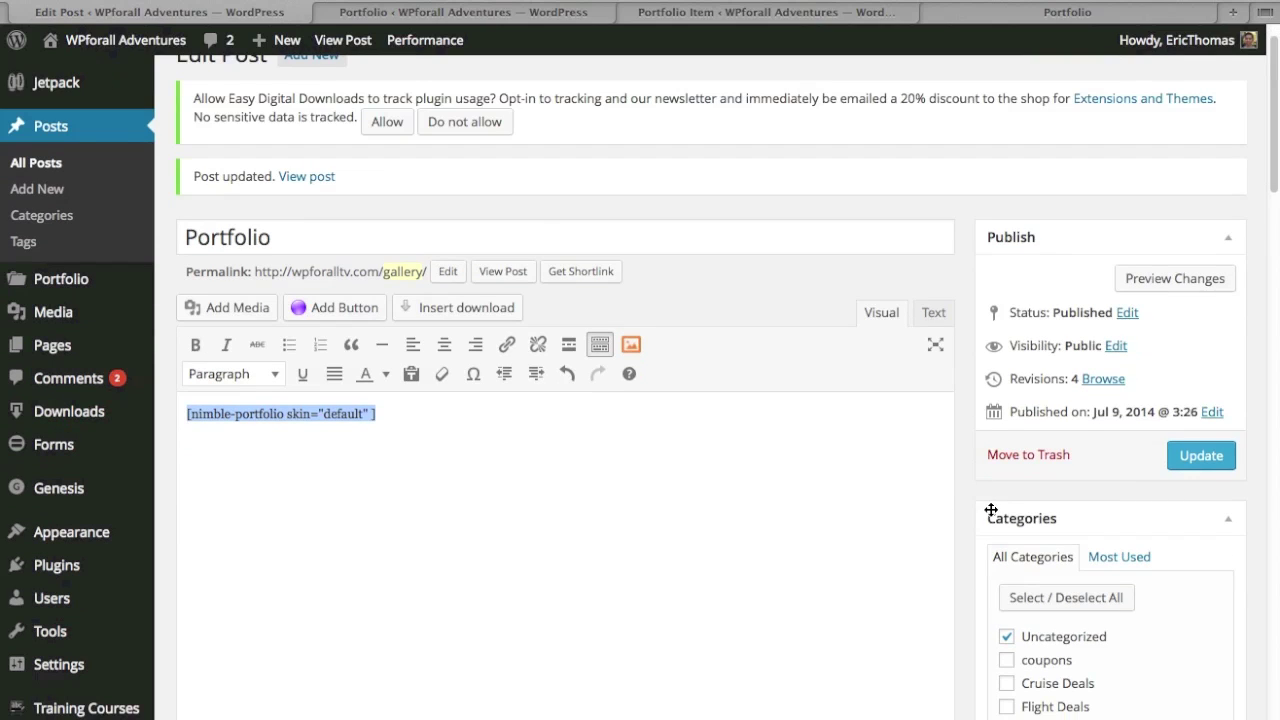
left_click(993, 27)
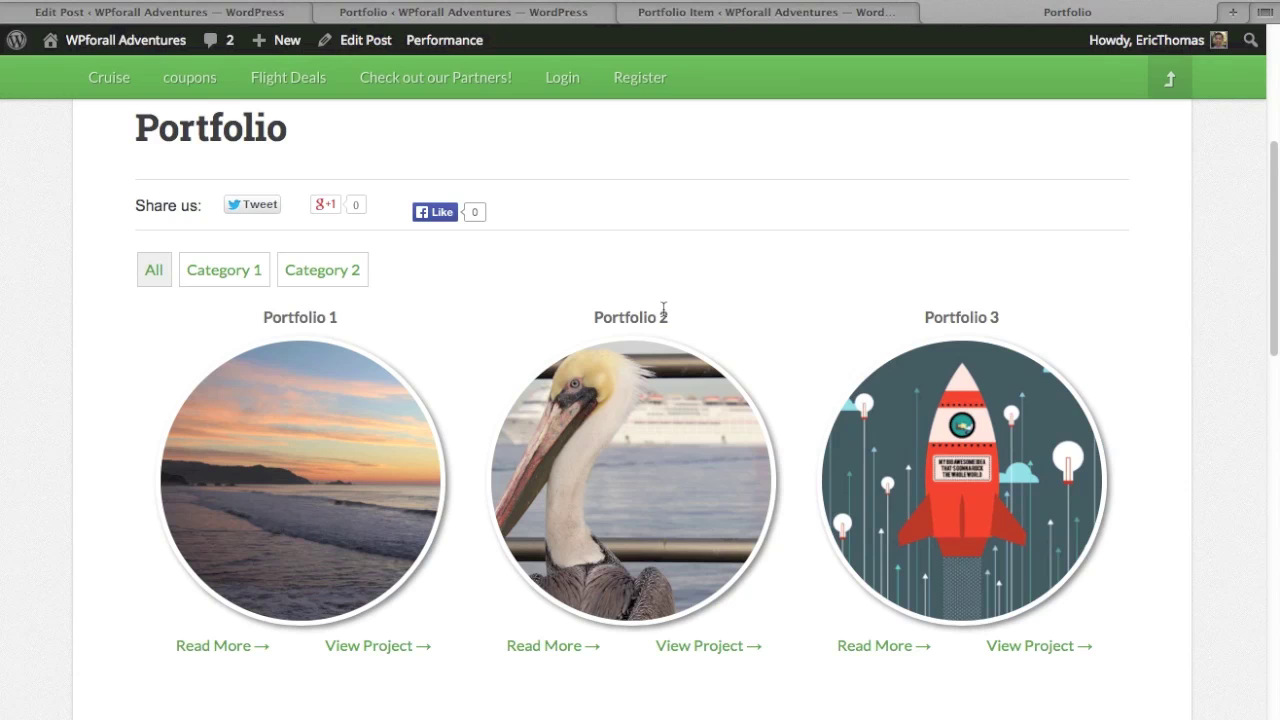
scroll(87, 352, "down", 1)
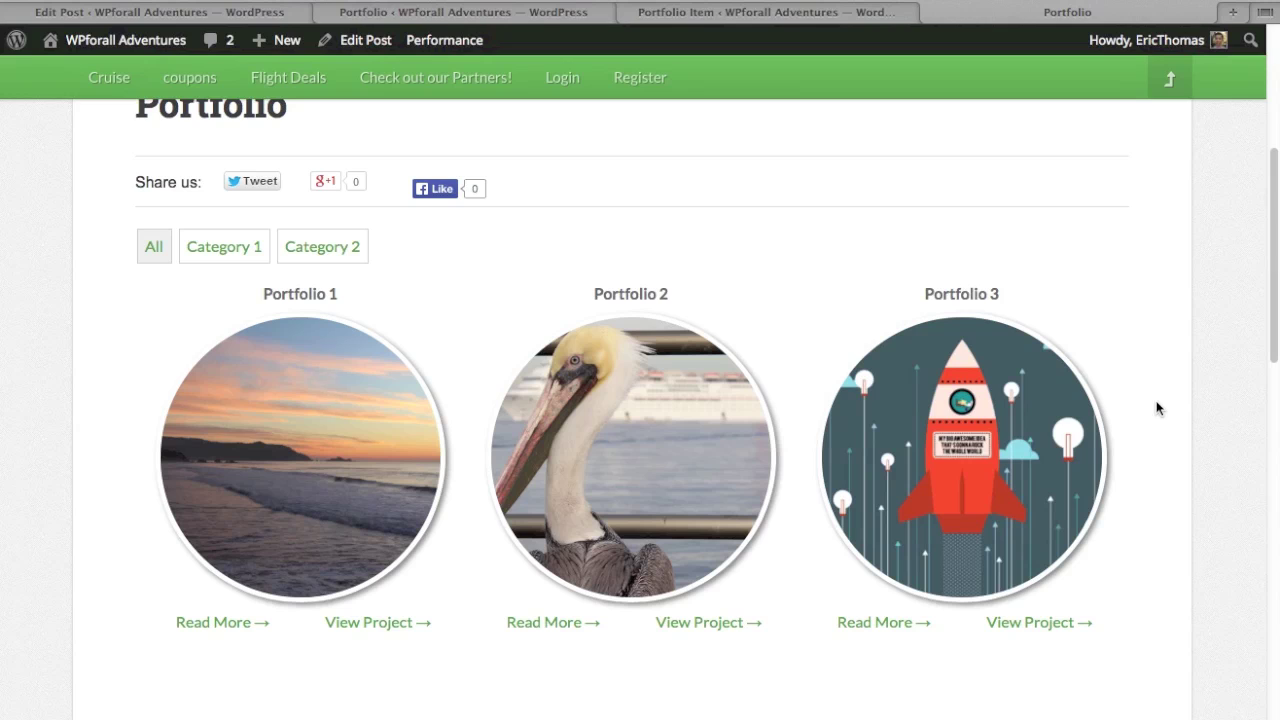
left_click(254, 257)
left_click(315, 254)
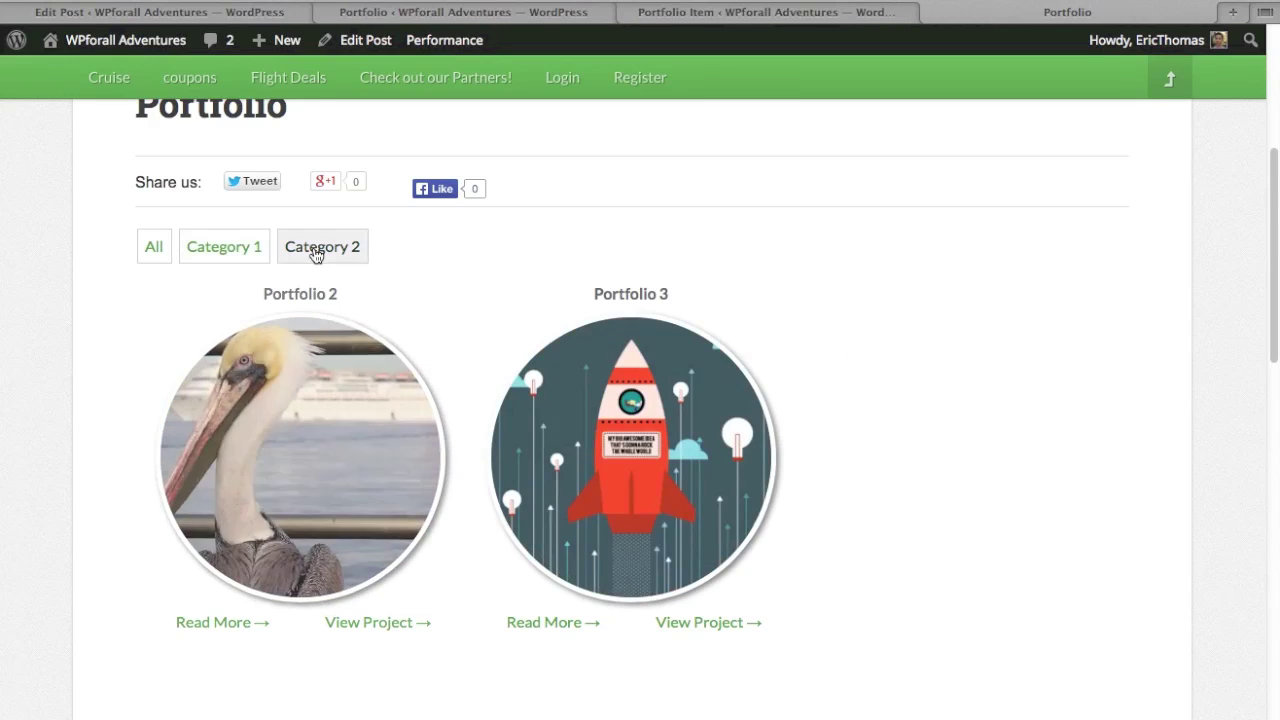
left_click(163, 258)
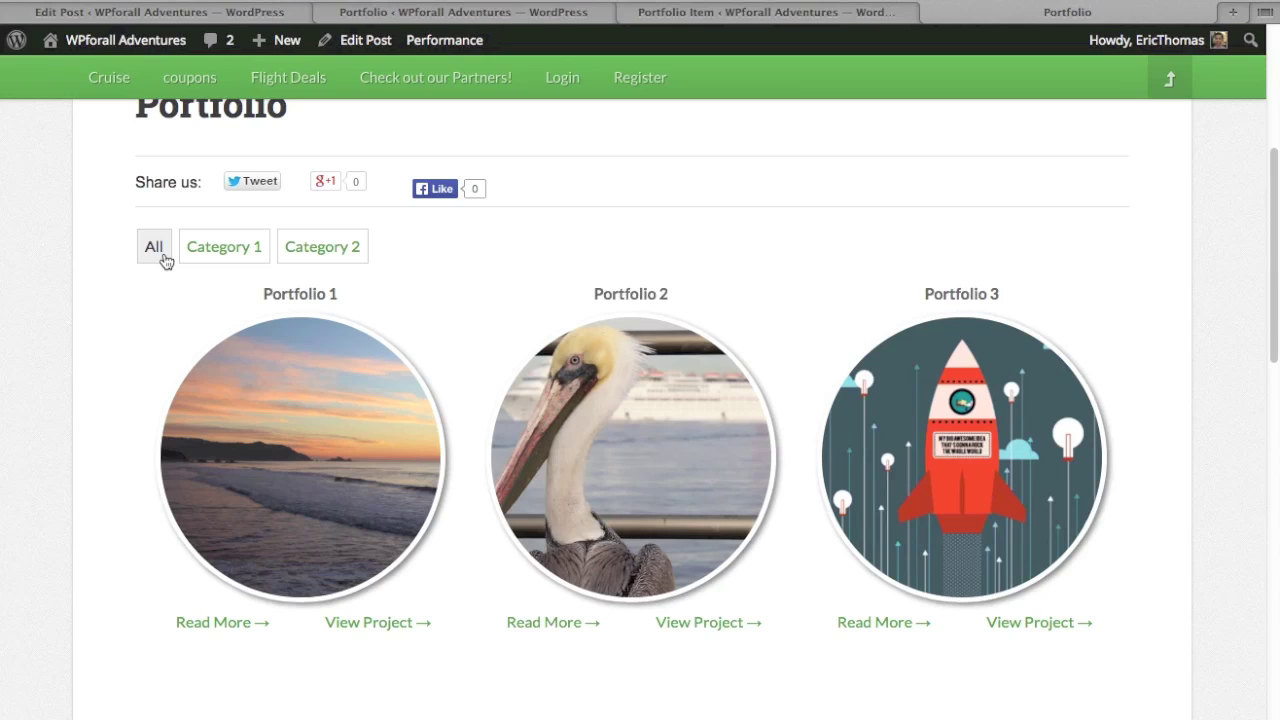